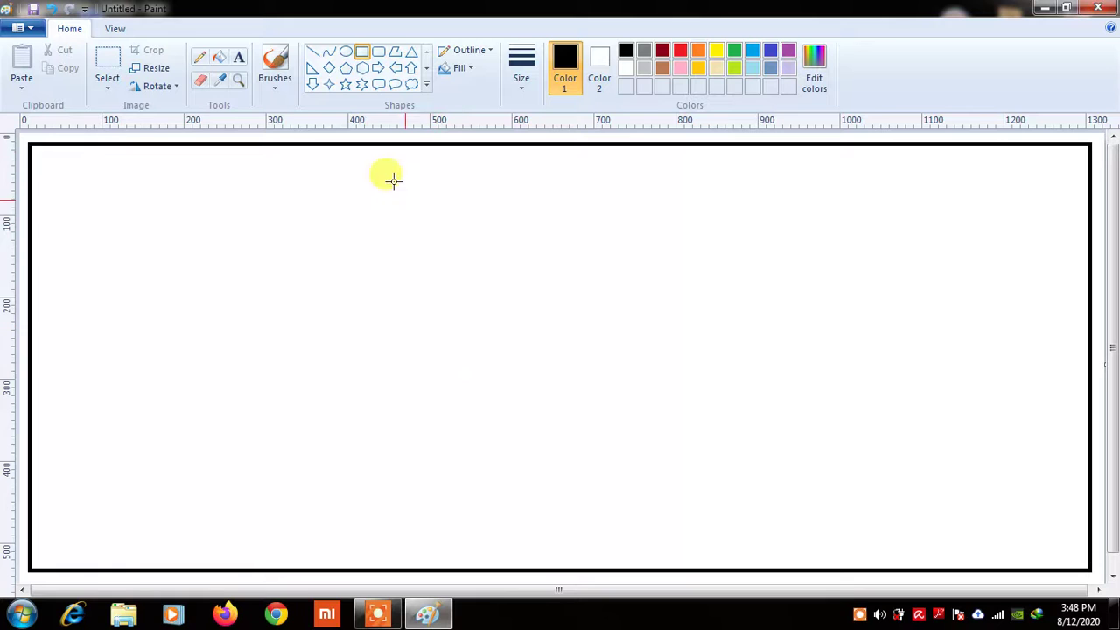
Draw a thin black rectangle about 475 px wide as the flagpole's lower base tier, centred on the frame's bottom edge.
{"action": "left_click", "coordinate": [362, 53]}
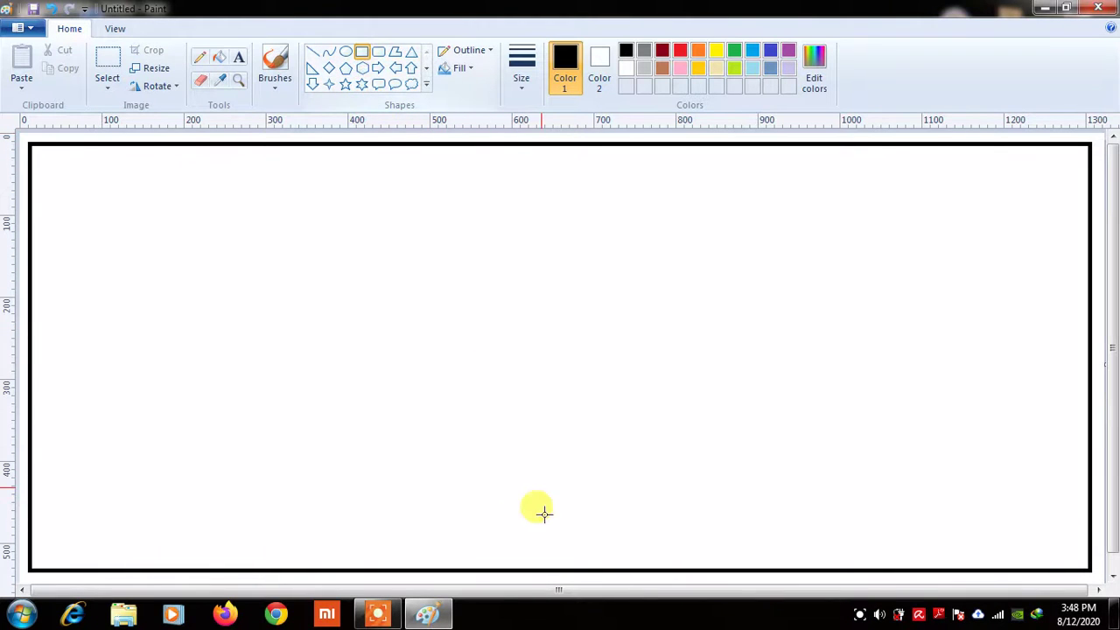
{"action": "left_click_drag", "start_coordinate": [408, 523], "coordinate": [711, 546]}
{"action": "left_click_drag", "start_coordinate": [607, 530], "coordinate": [611, 555]}
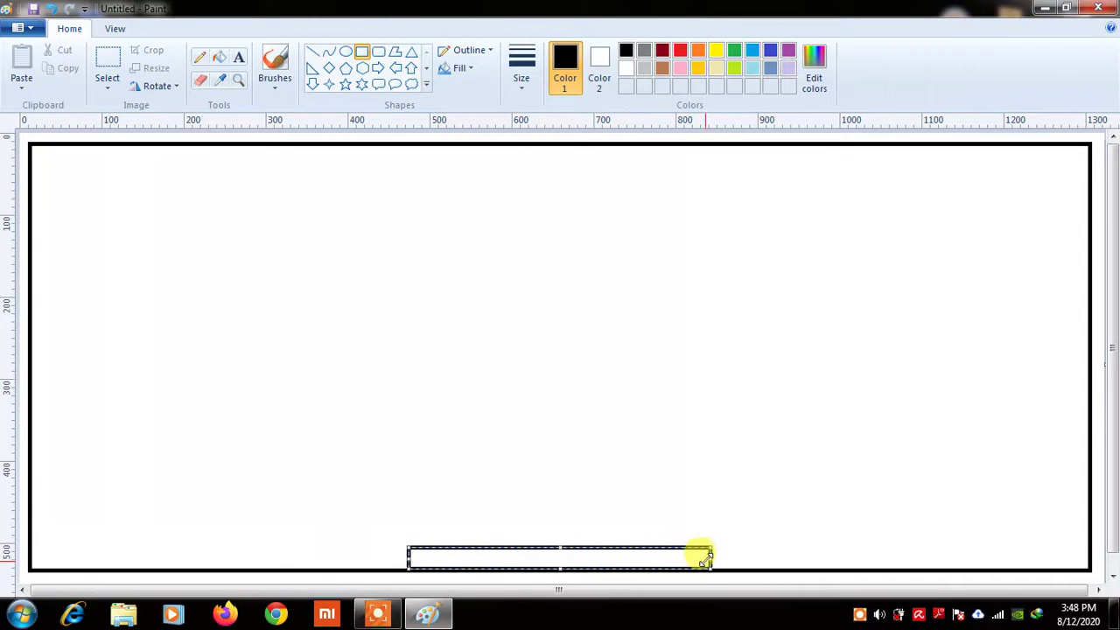
{"action": "left_click_drag", "start_coordinate": [711, 549], "coordinate": [798, 552]}
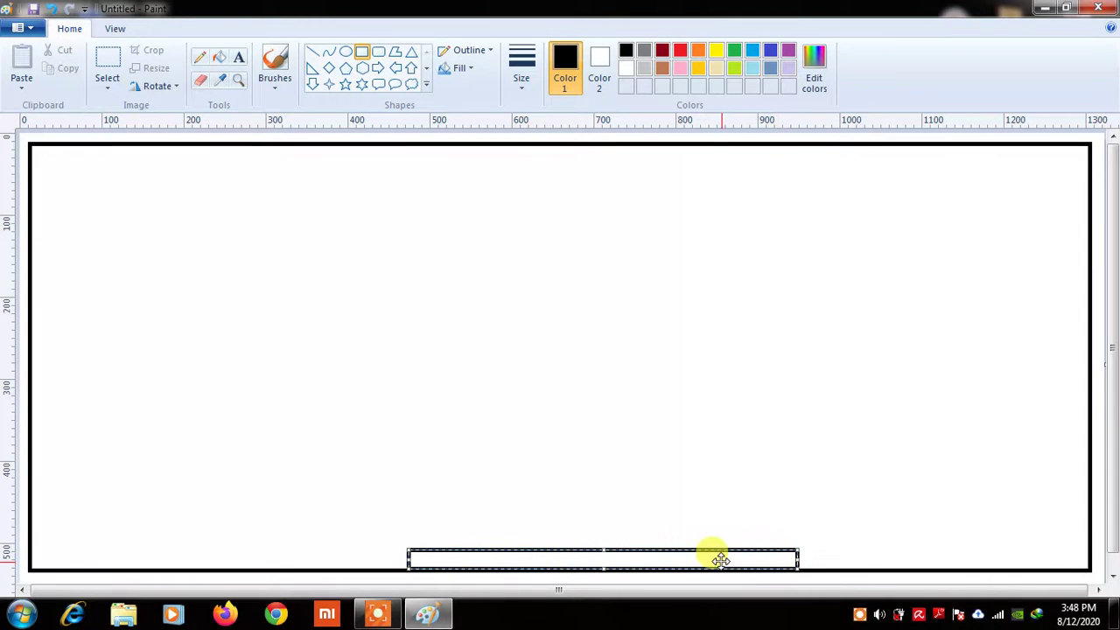
{"action": "left_click_drag", "start_coordinate": [712, 555], "coordinate": [672, 560]}
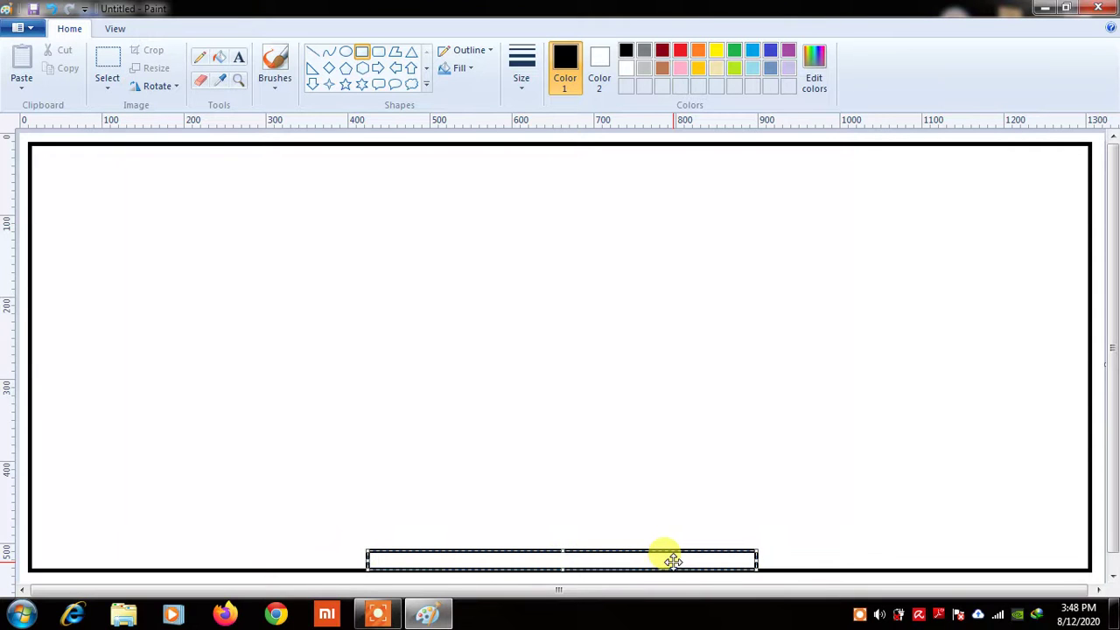
{"action": "left_click", "coordinate": [741, 510]}
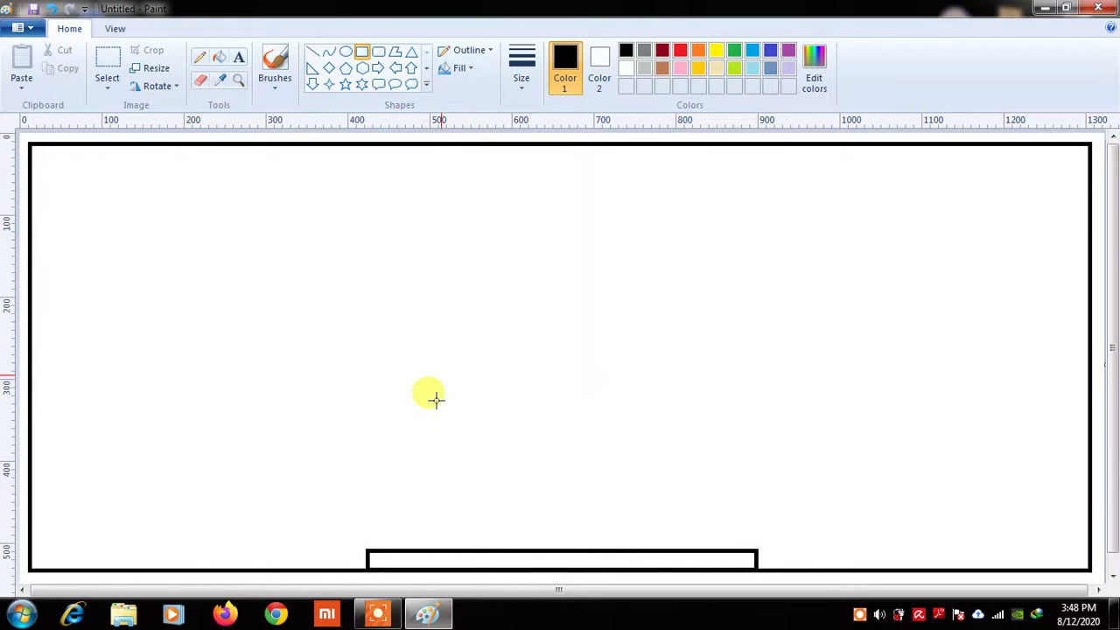
Draw a narrower rectangle about 390 px wide and stack it on the lower base tier as the second tier.
{"action": "left_click_drag", "start_coordinate": [400, 498], "coordinate": [719, 518]}
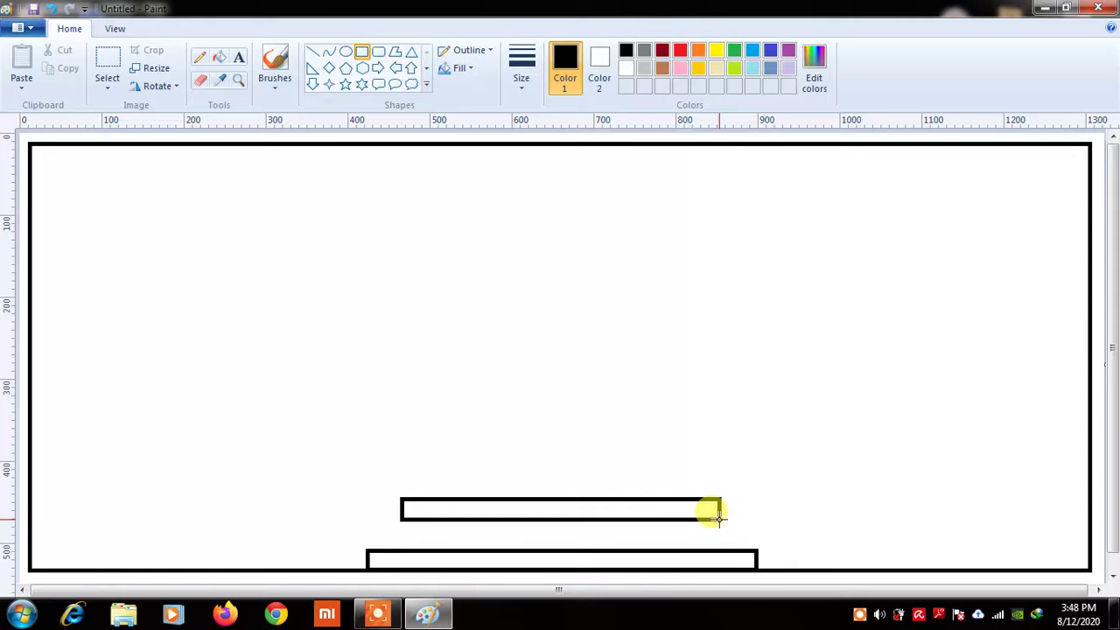
{"action": "left_click_drag", "start_coordinate": [607, 506], "coordinate": [612, 537]}
{"action": "left_click", "coordinate": [650, 498]}
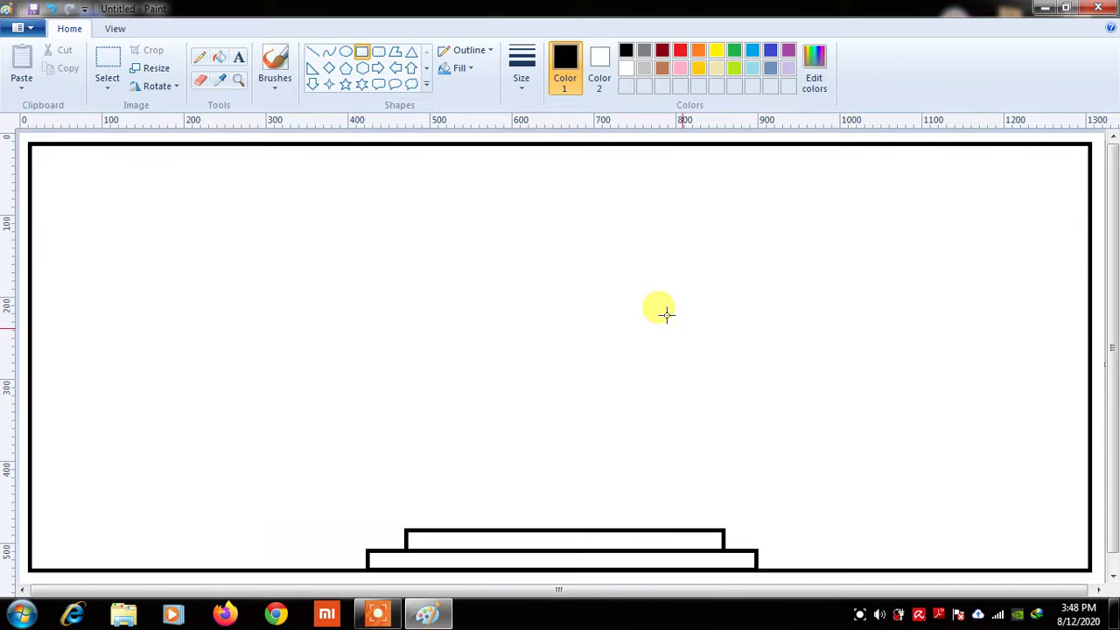
Draw a narrow vertical rectangle about 450 px tall as the flagpole, standing centred on the upper base tier.
{"action": "left_click", "coordinate": [361, 52]}
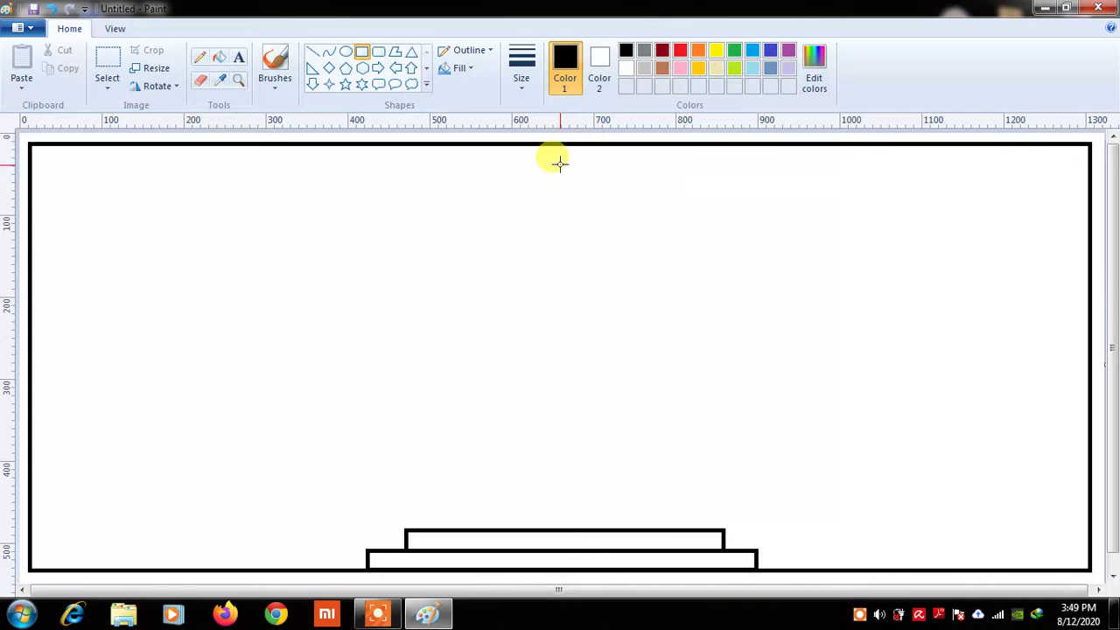
{"action": "left_click_drag", "start_coordinate": [559, 170], "coordinate": [549, 526]}
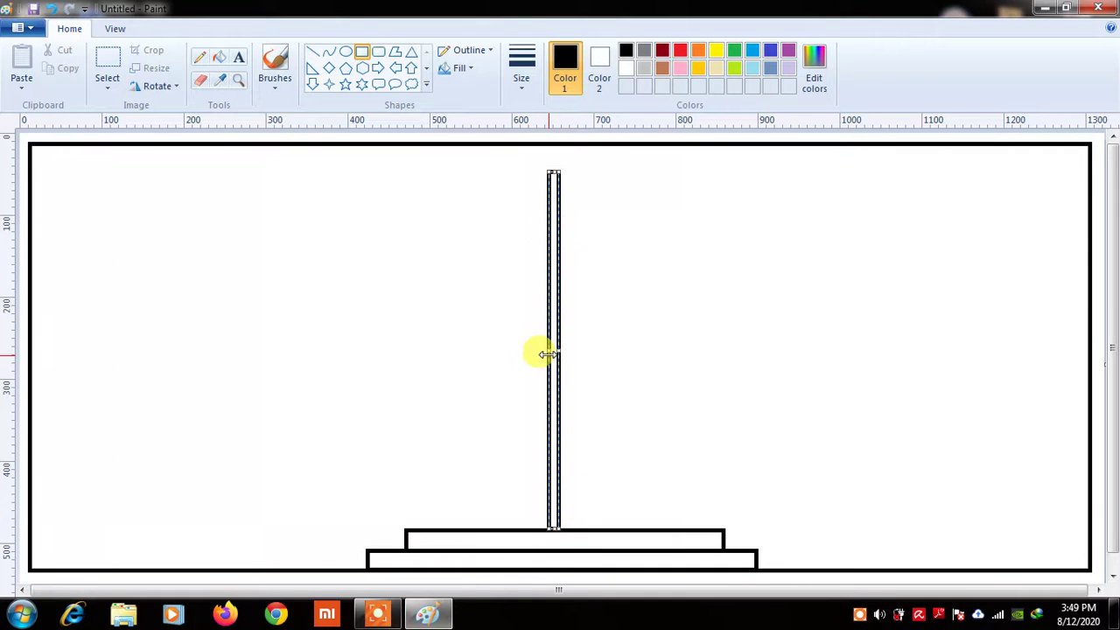
{"action": "left_click_drag", "start_coordinate": [545, 353], "coordinate": [548, 353]}
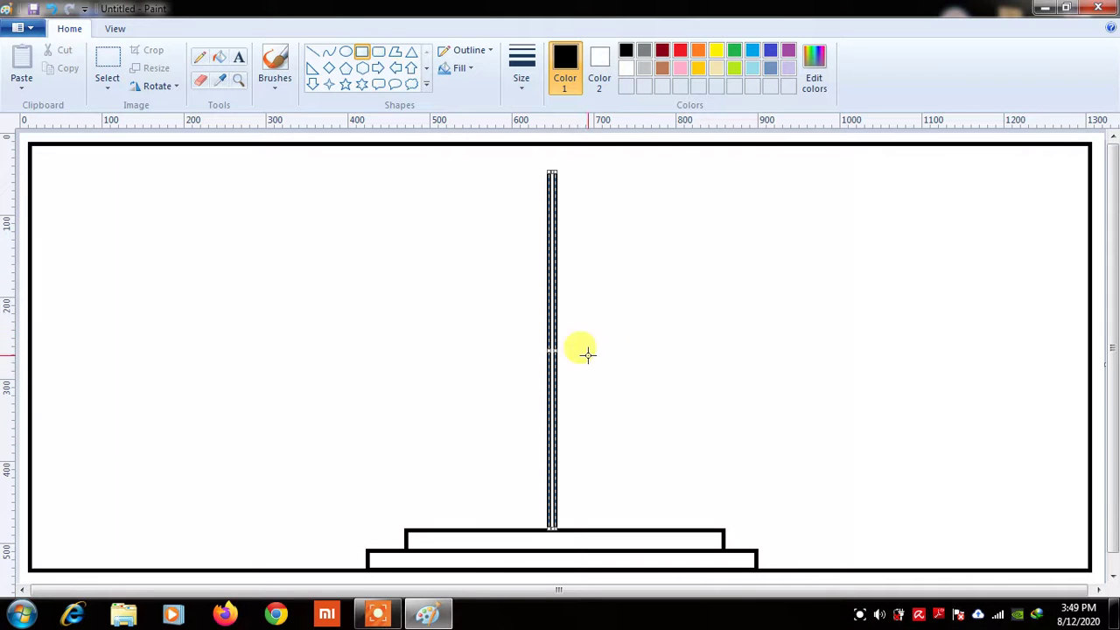
{"action": "left_click_drag", "start_coordinate": [549, 170], "coordinate": [553, 158]}
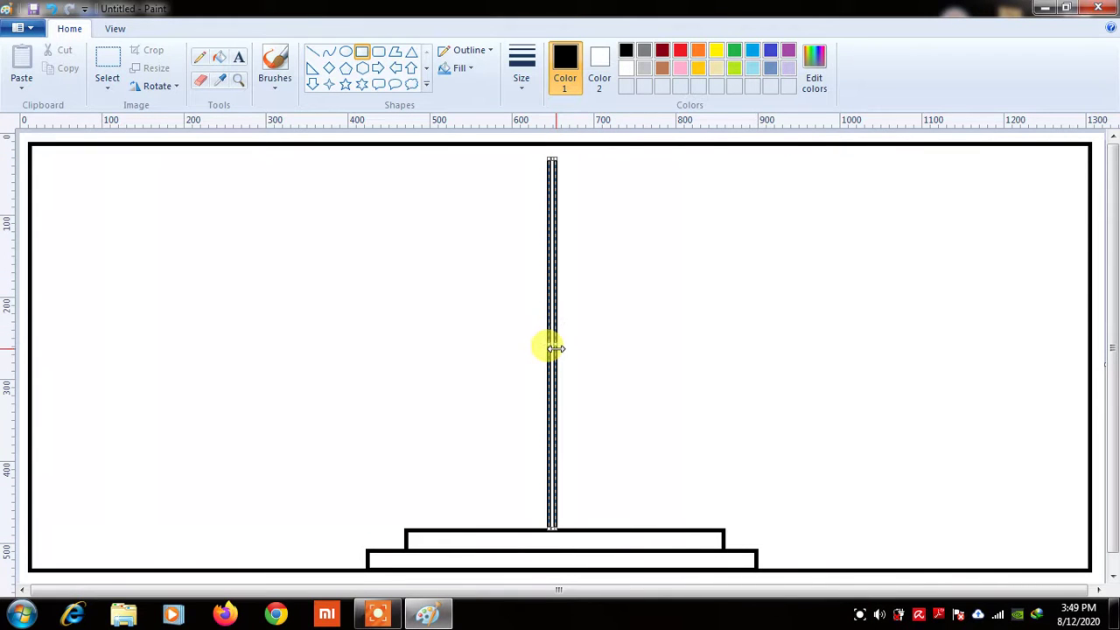
{"action": "left_click_drag", "start_coordinate": [557, 348], "coordinate": [554, 346]}
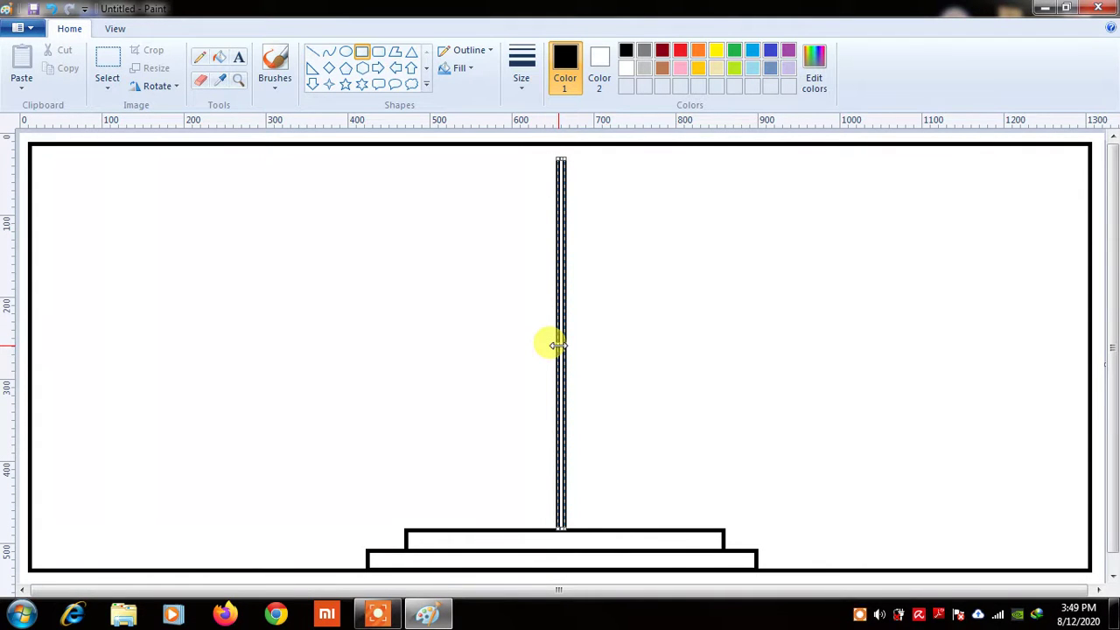
{"action": "left_click", "coordinate": [642, 354]}
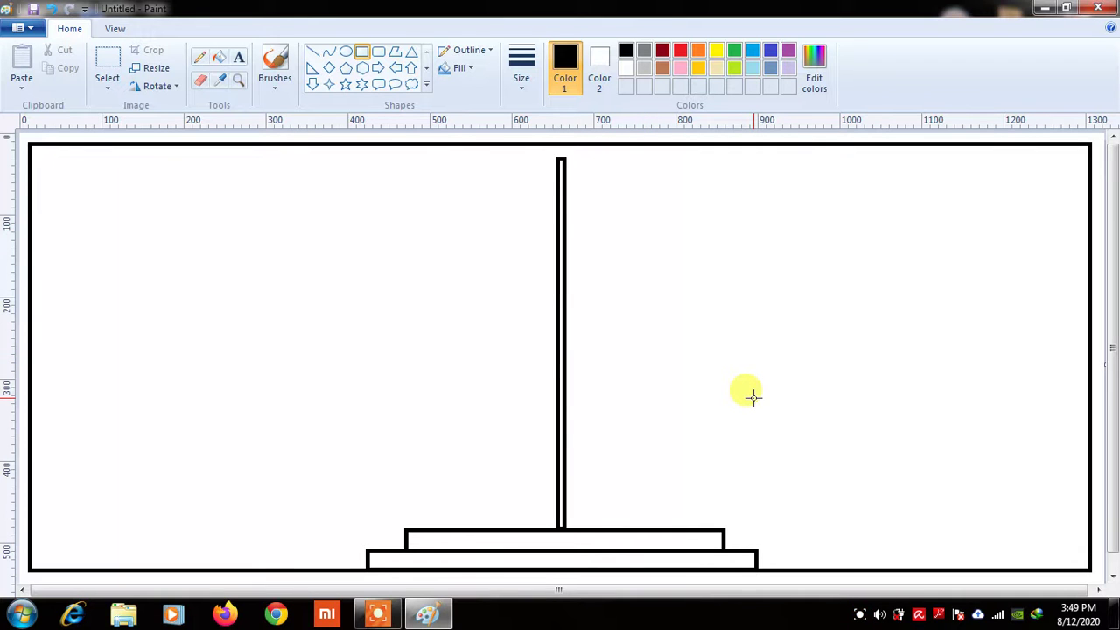
Draw the flag's wavy upper edge with the Curve tool, about 195 px long, extending right from the pole's top.
{"action": "left_click", "coordinate": [329, 54]}
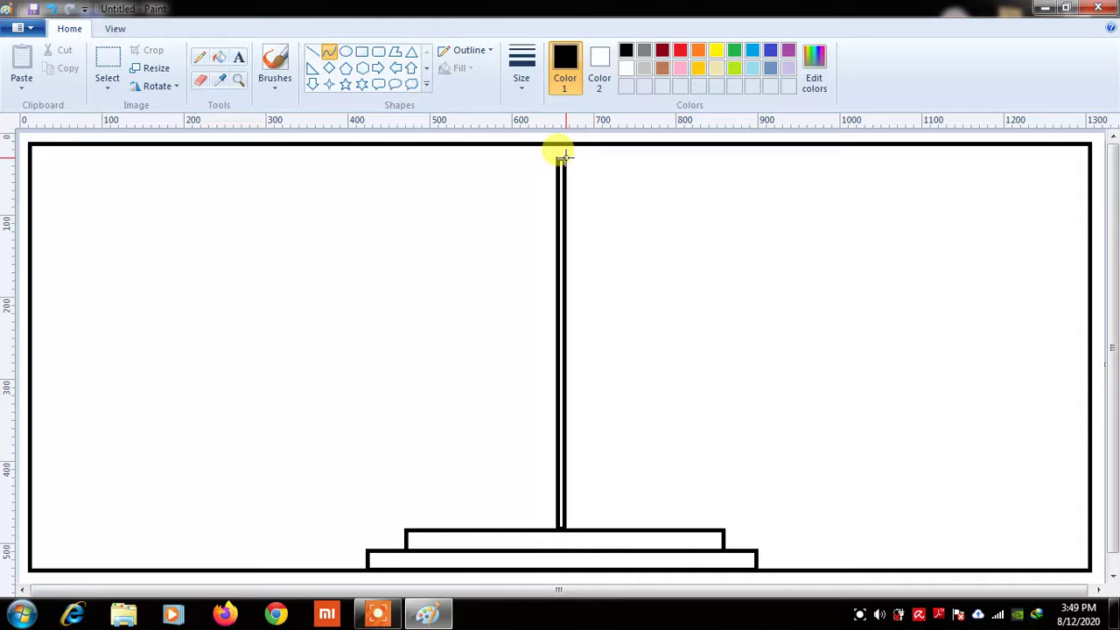
{"action": "left_click_drag", "start_coordinate": [563, 158], "coordinate": [716, 156]}
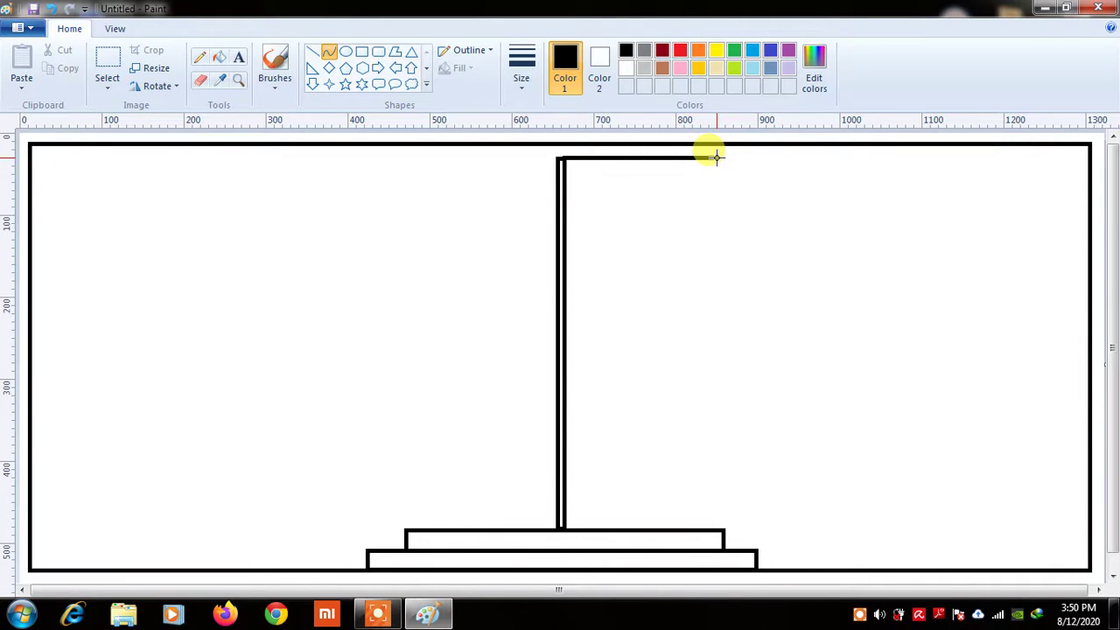
{"action": "left_click_drag", "start_coordinate": [715, 157], "coordinate": [722, 158]}
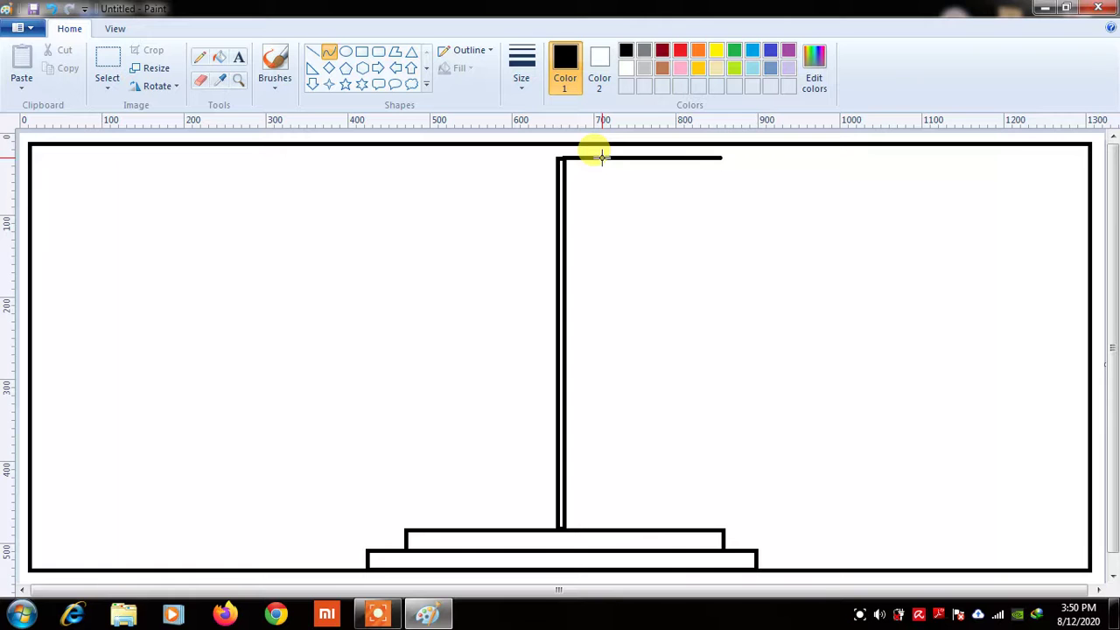
{"action": "left_click_drag", "start_coordinate": [595, 155], "coordinate": [646, 156]}
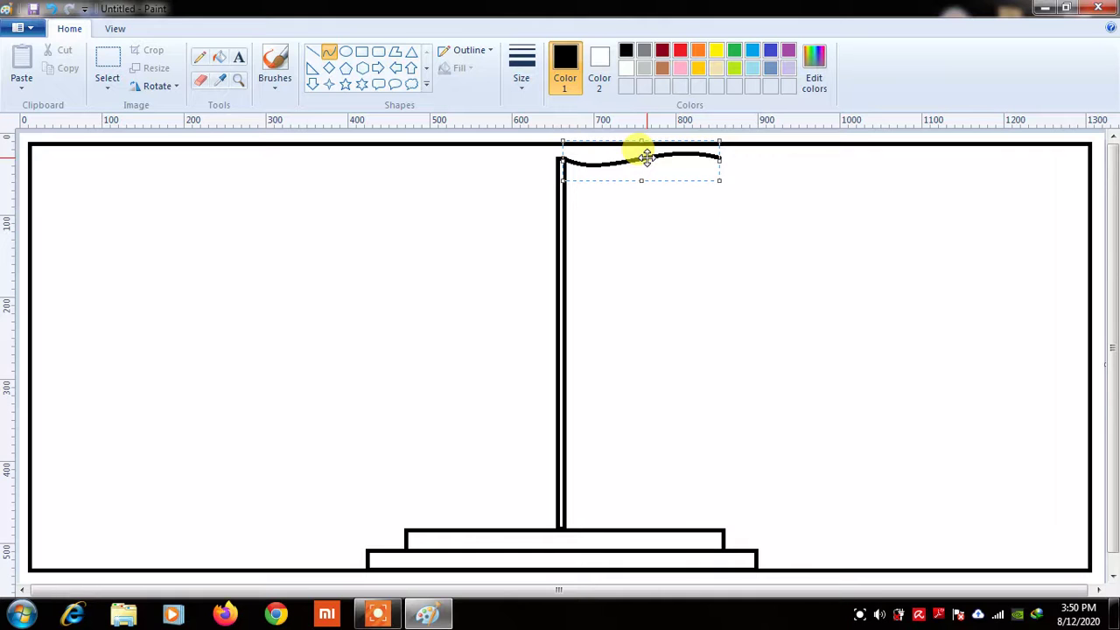
{"action": "left_click_drag", "start_coordinate": [718, 162], "coordinate": [723, 167]}
{"action": "left_click", "coordinate": [748, 214]}
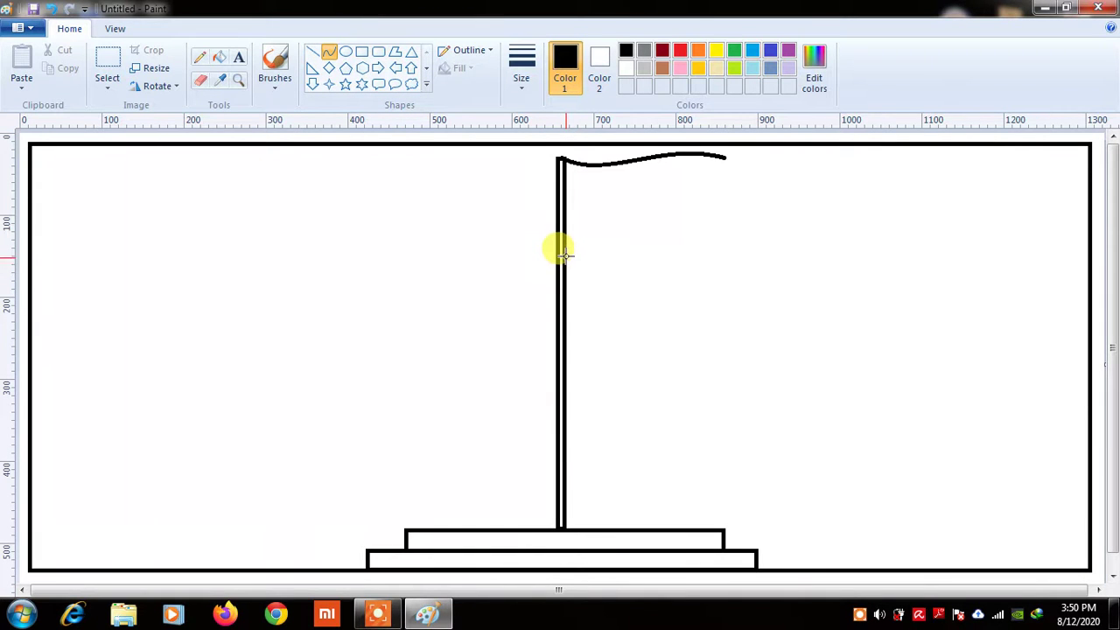
Draw the flag's wavy lower edge with the Curve tool, starting at the pole and bending like the upper edge.
{"action": "left_click_drag", "start_coordinate": [564, 254], "coordinate": [728, 253]}
{"action": "left_click", "coordinate": [728, 254]}
{"action": "left_click", "coordinate": [728, 254]}
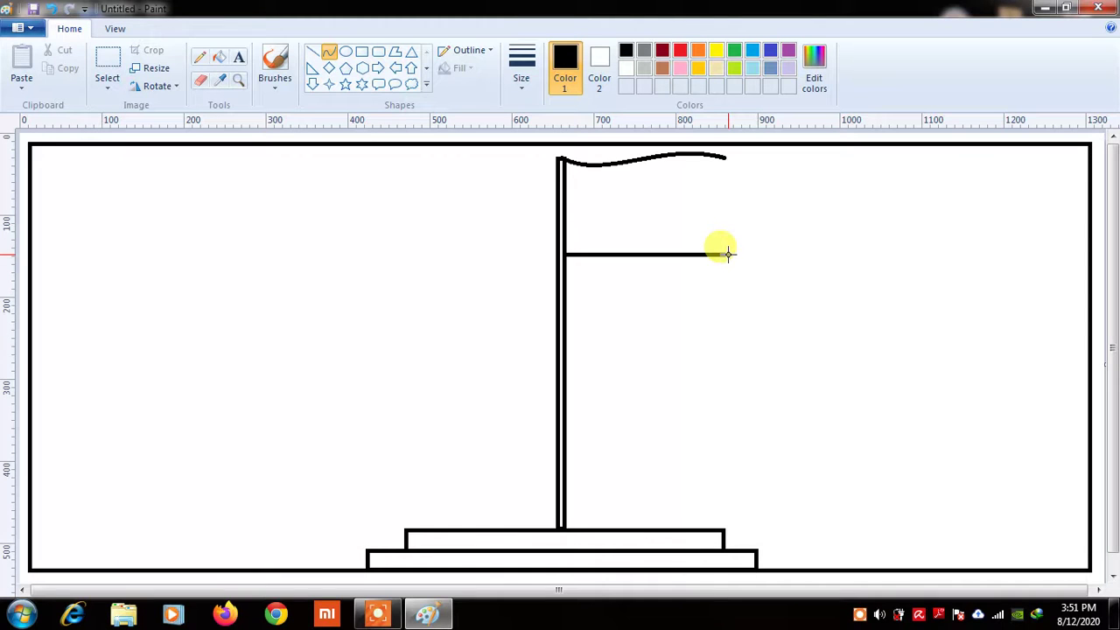
{"action": "left_click_drag", "start_coordinate": [728, 254], "coordinate": [728, 254]}
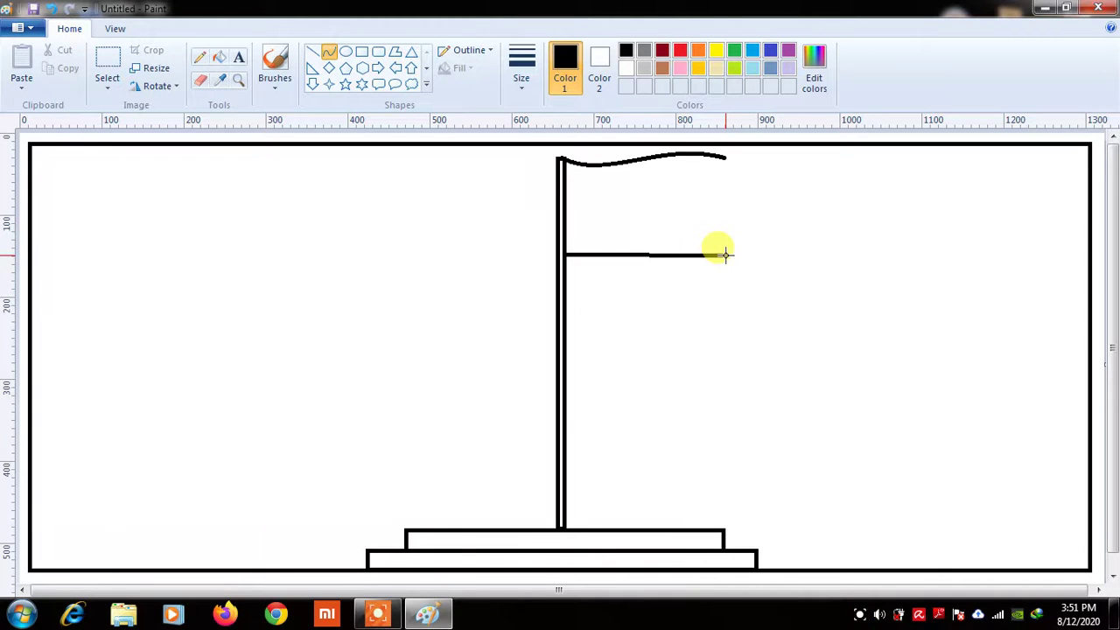
{"action": "left_click_drag", "start_coordinate": [724, 255], "coordinate": [726, 253]}
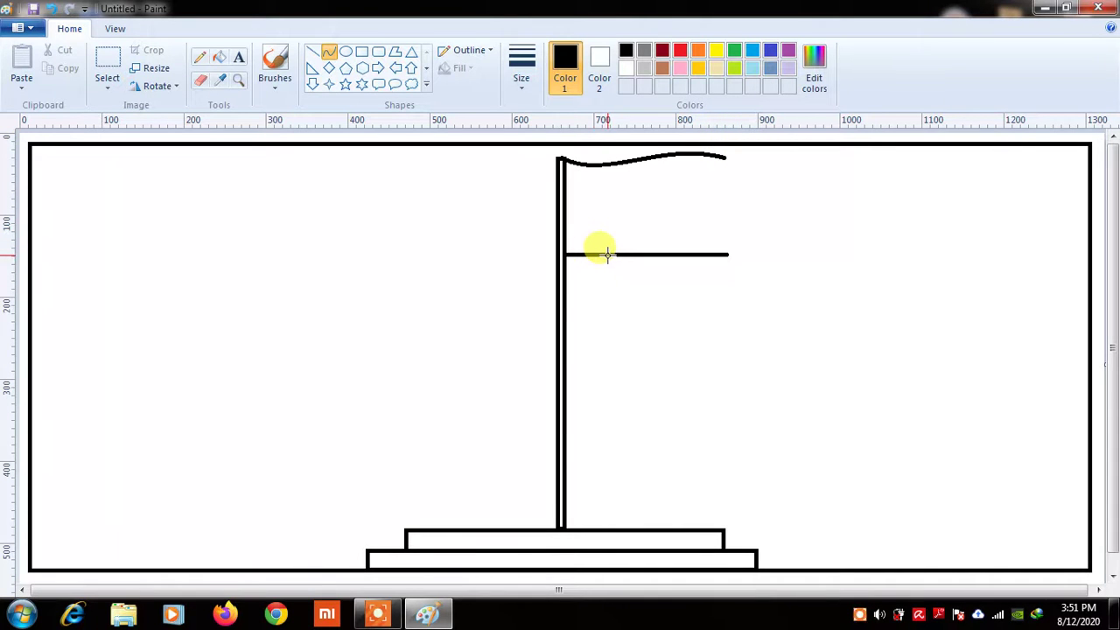
{"action": "left_click_drag", "start_coordinate": [602, 254], "coordinate": [603, 276]}
{"action": "left_click_drag", "start_coordinate": [603, 277], "coordinate": [603, 280]}
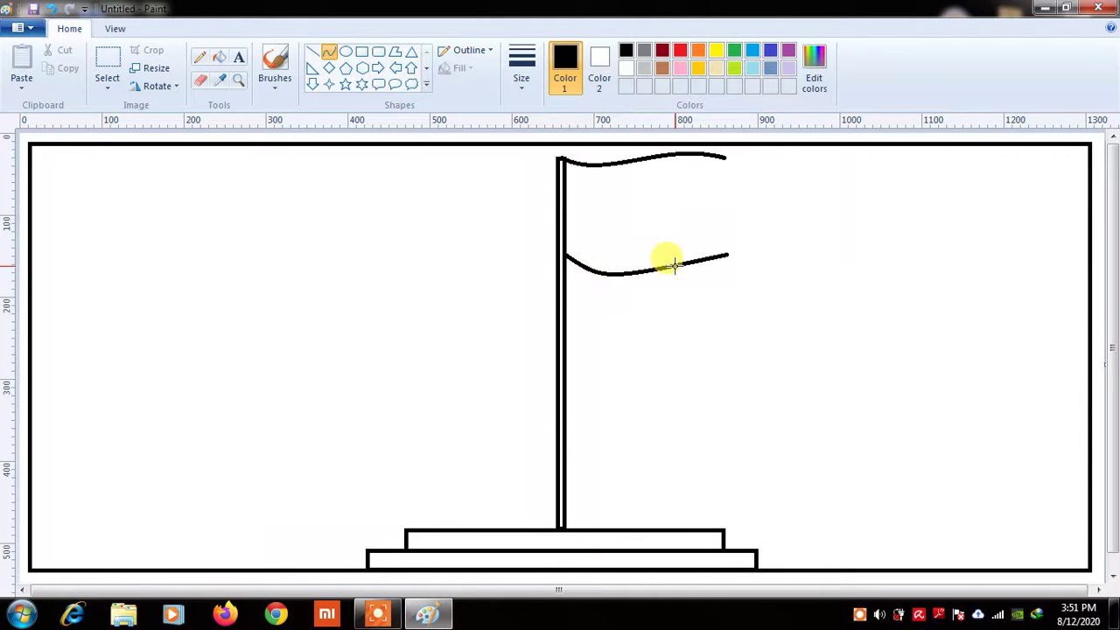
{"action": "left_click_drag", "start_coordinate": [673, 265], "coordinate": [672, 219]}
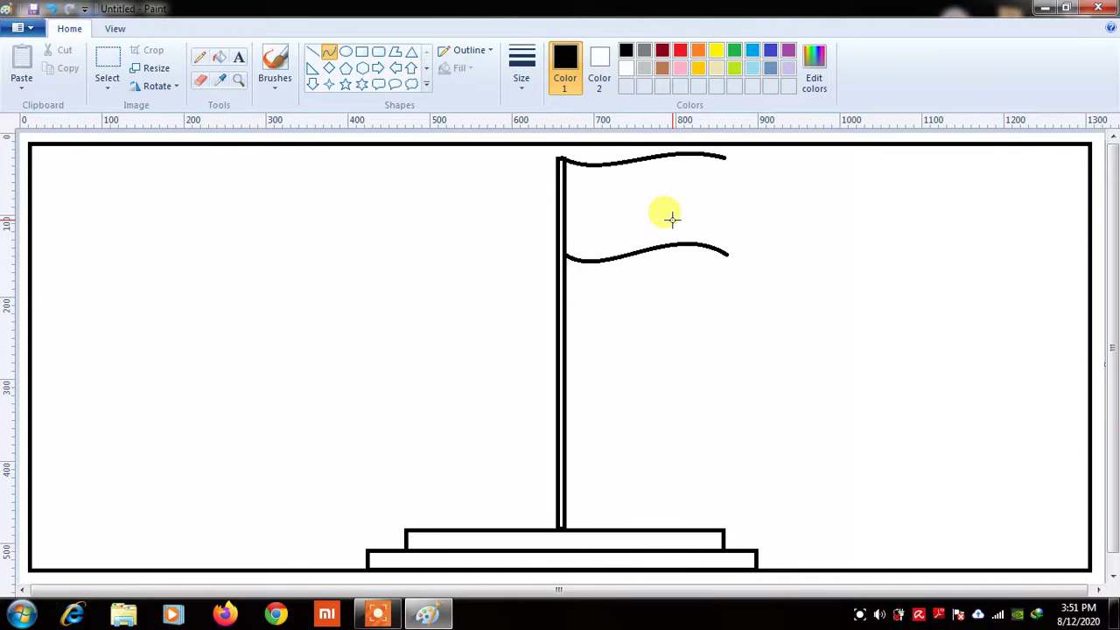
{"action": "left_click_drag", "start_coordinate": [672, 219], "coordinate": [670, 219]}
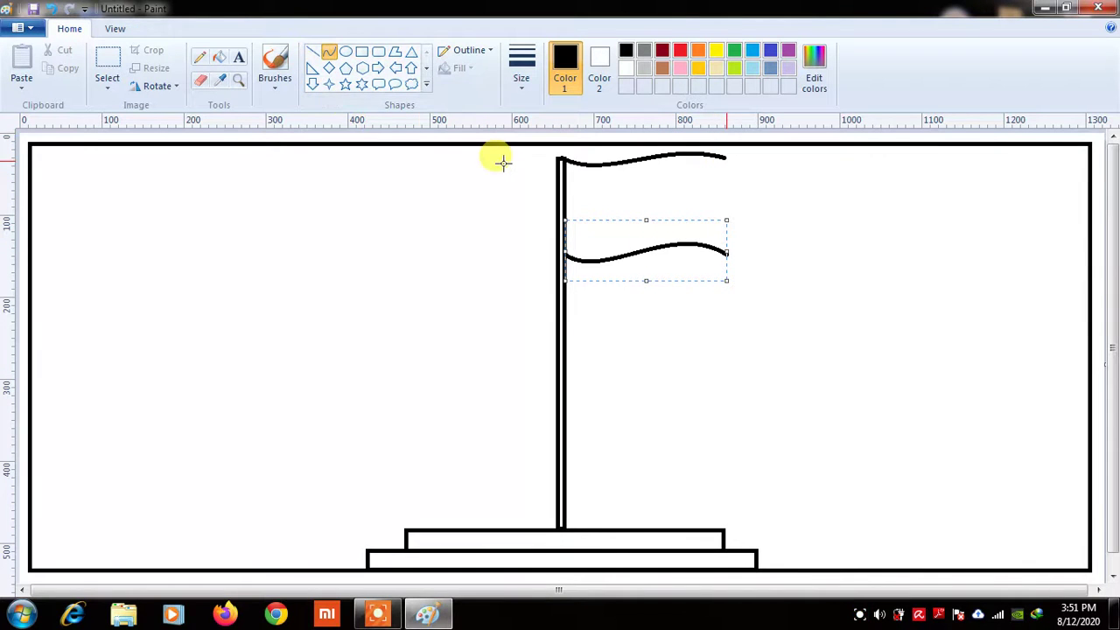
Close the flag's free end with a vertical straight line joining the upper and lower wavy edges.
{"action": "left_click", "coordinate": [313, 54]}
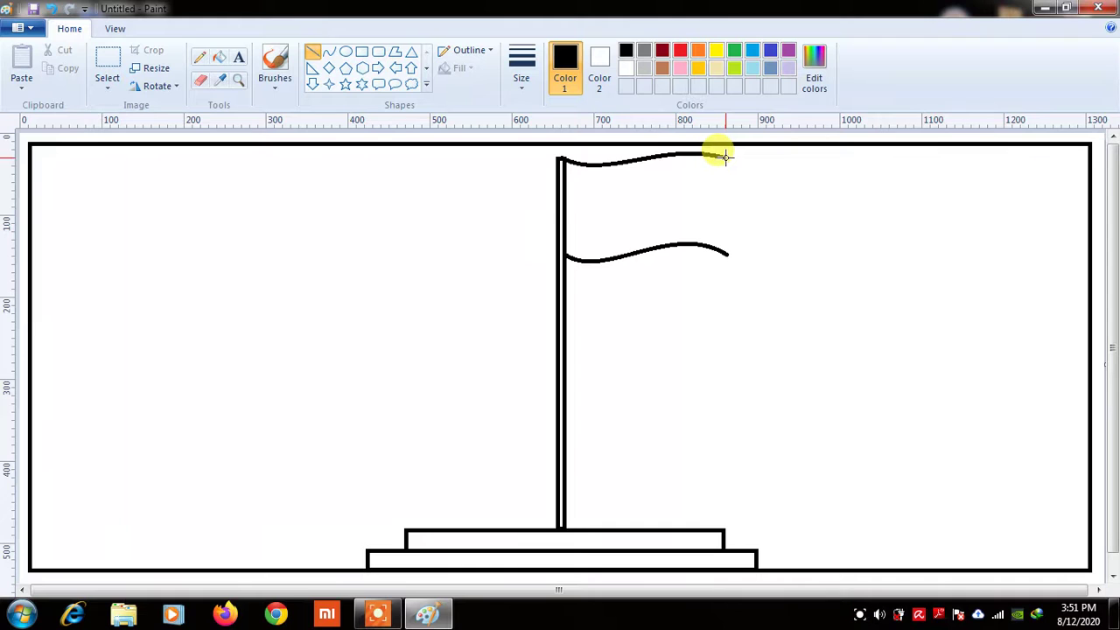
{"action": "left_click_drag", "start_coordinate": [725, 156], "coordinate": [725, 254]}
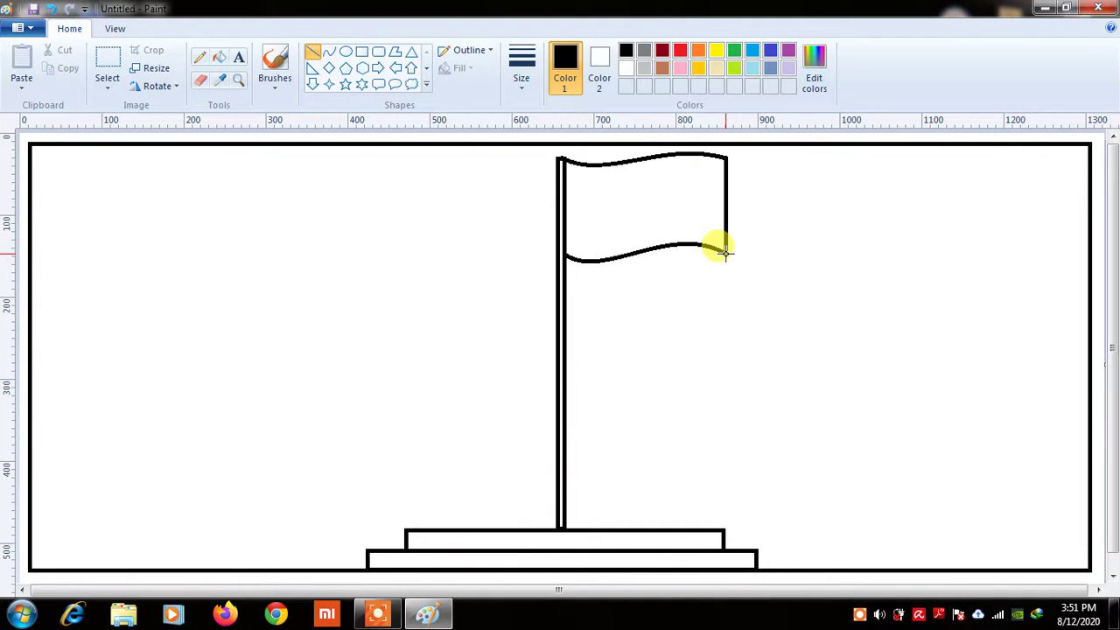
{"action": "left_click_drag", "start_coordinate": [725, 253], "coordinate": [725, 254]}
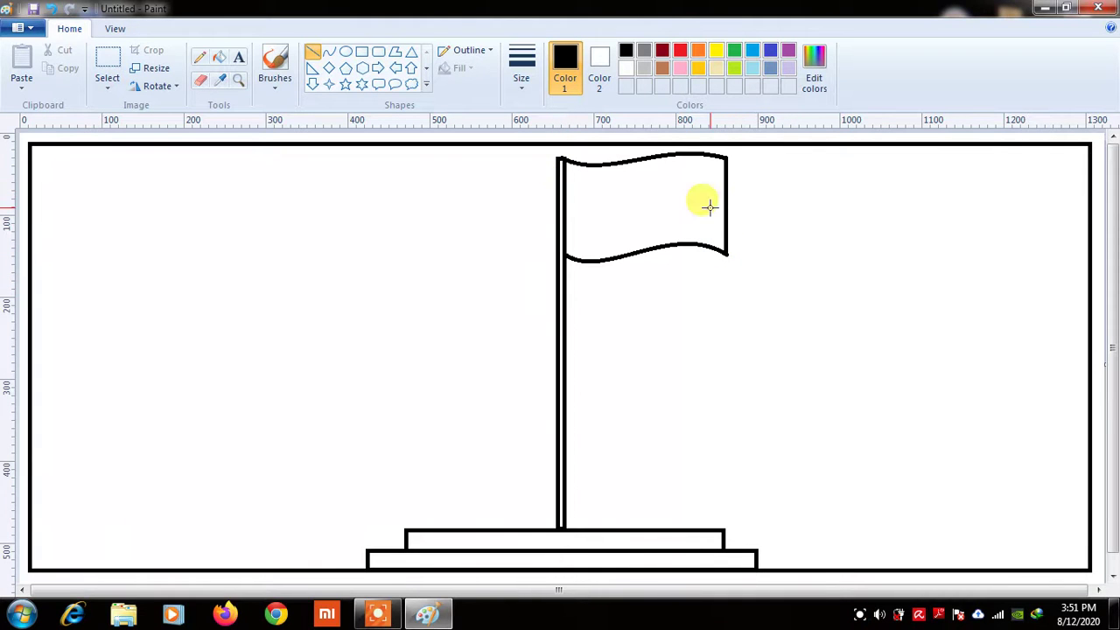
Divide the flag into two bands with a wavy curve across its middle, from the pole to the outer edge.
{"action": "left_click", "coordinate": [328, 52]}
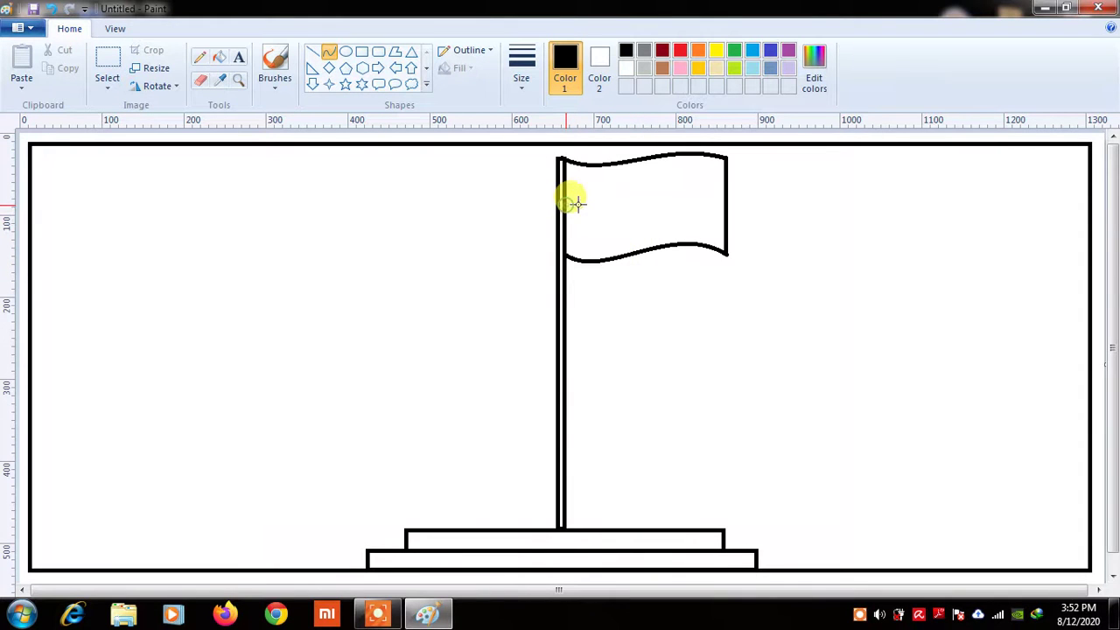
{"action": "left_click_drag", "start_coordinate": [565, 204], "coordinate": [727, 205]}
{"action": "left_click", "coordinate": [726, 205]}
{"action": "left_click", "coordinate": [724, 204]}
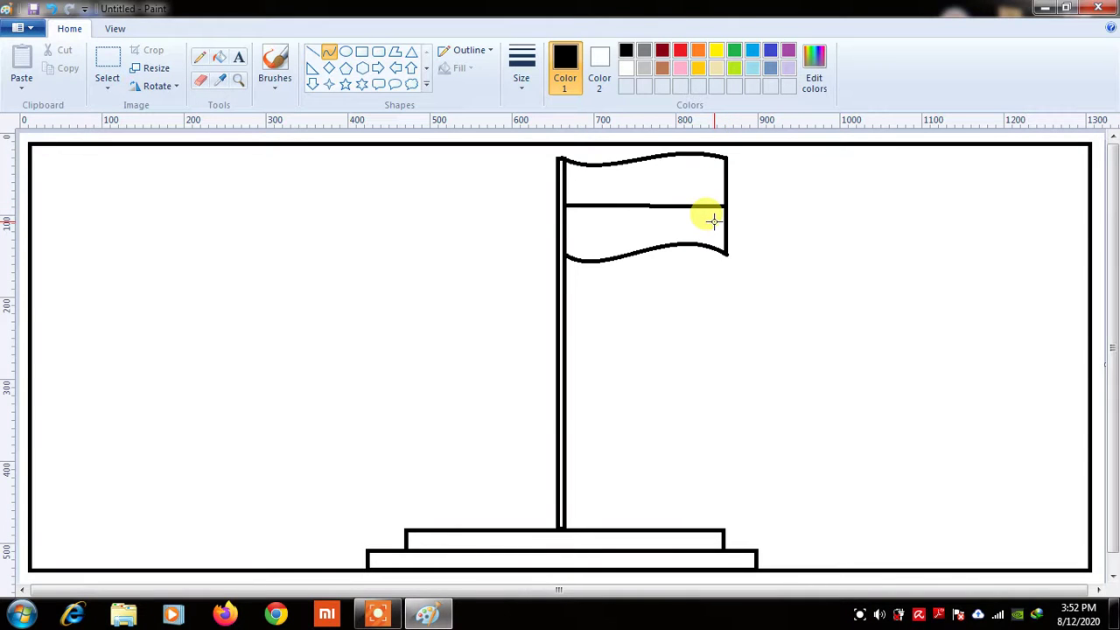
{"action": "left_click_drag", "start_coordinate": [603, 206], "coordinate": [606, 227]}
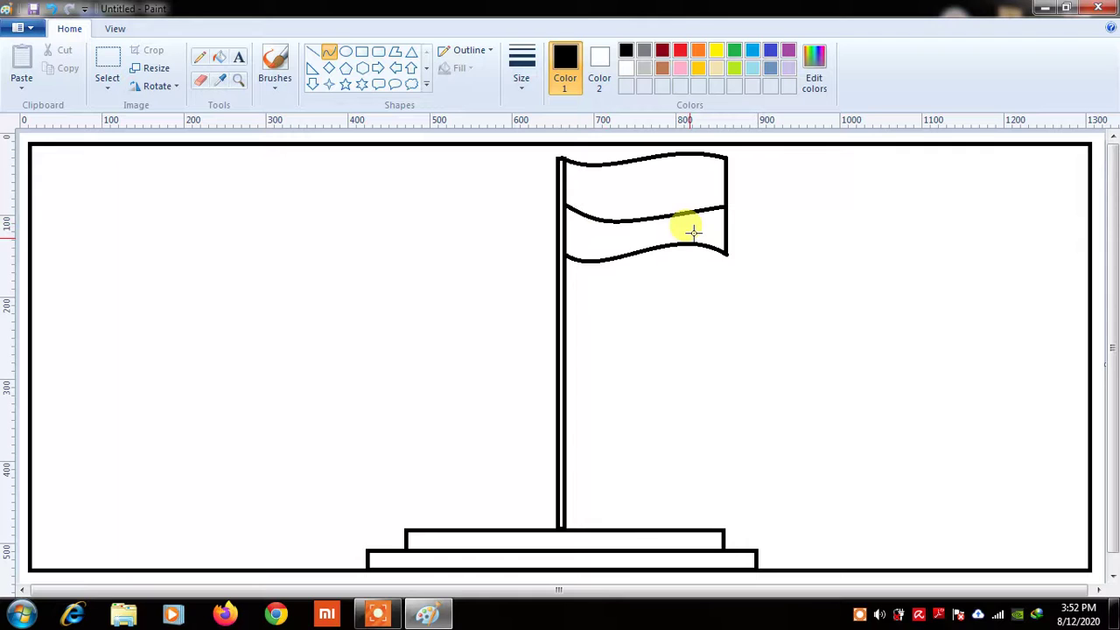
{"action": "left_click_drag", "start_coordinate": [677, 214], "coordinate": [676, 177]}
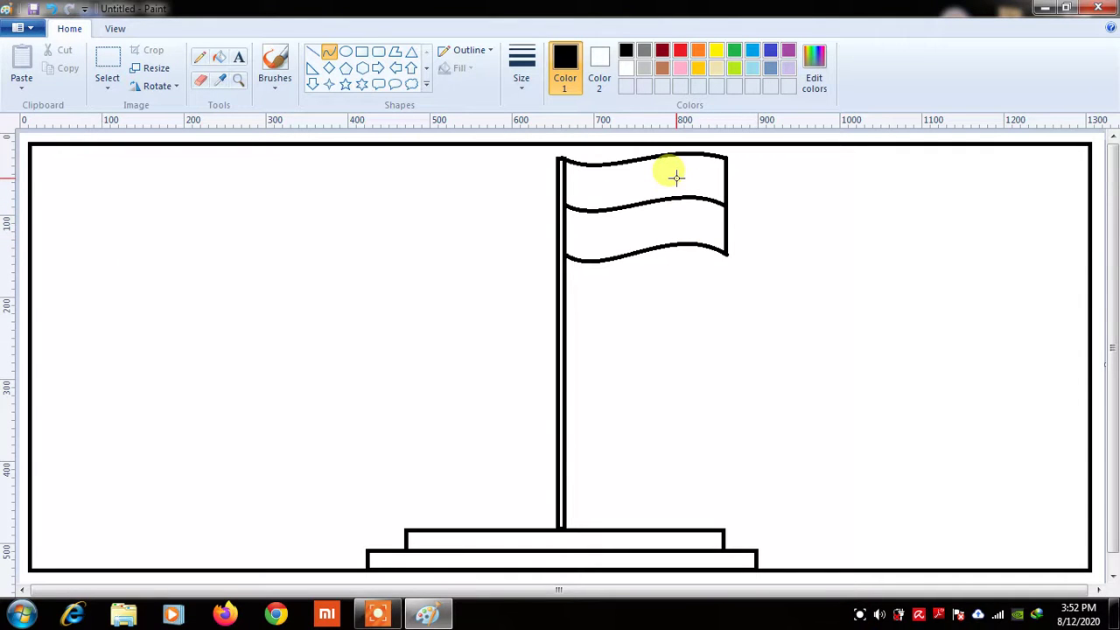
{"action": "left_click_drag", "start_coordinate": [676, 178], "coordinate": [676, 178]}
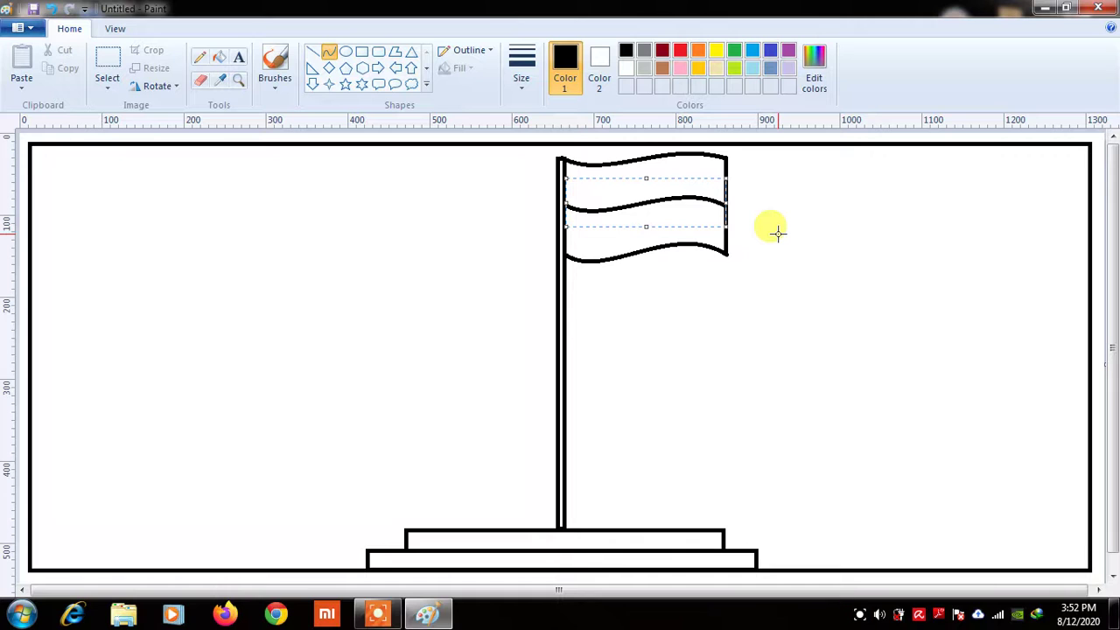
{"action": "left_click", "coordinate": [766, 260]}
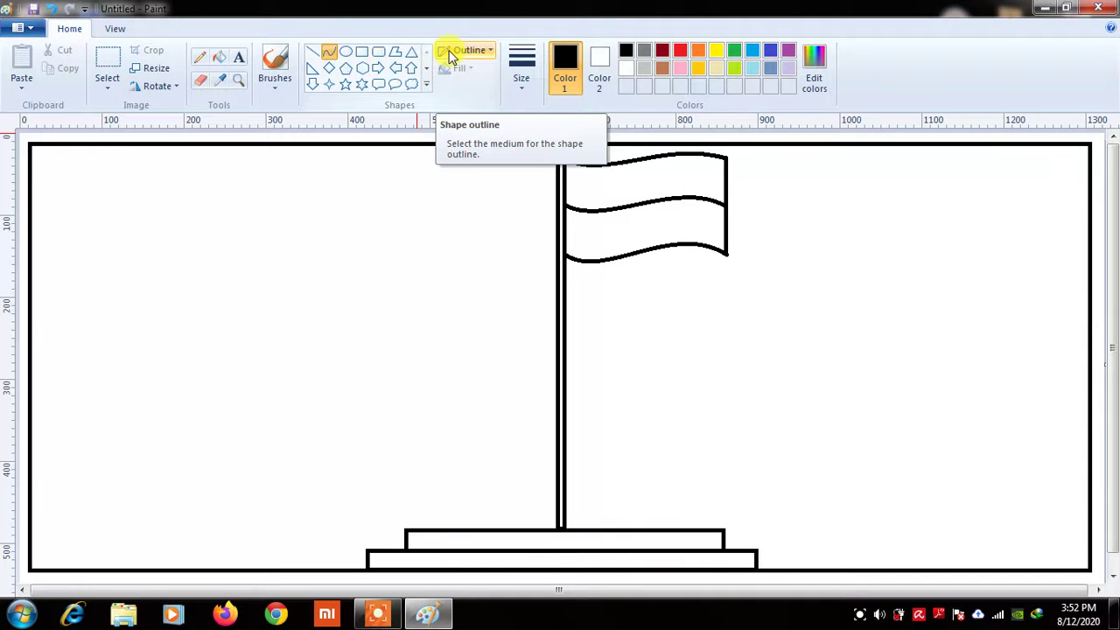
Try a freehand Pencil line outward from the right end of the lower base tier, and undo it.
{"action": "left_click", "coordinate": [200, 60]}
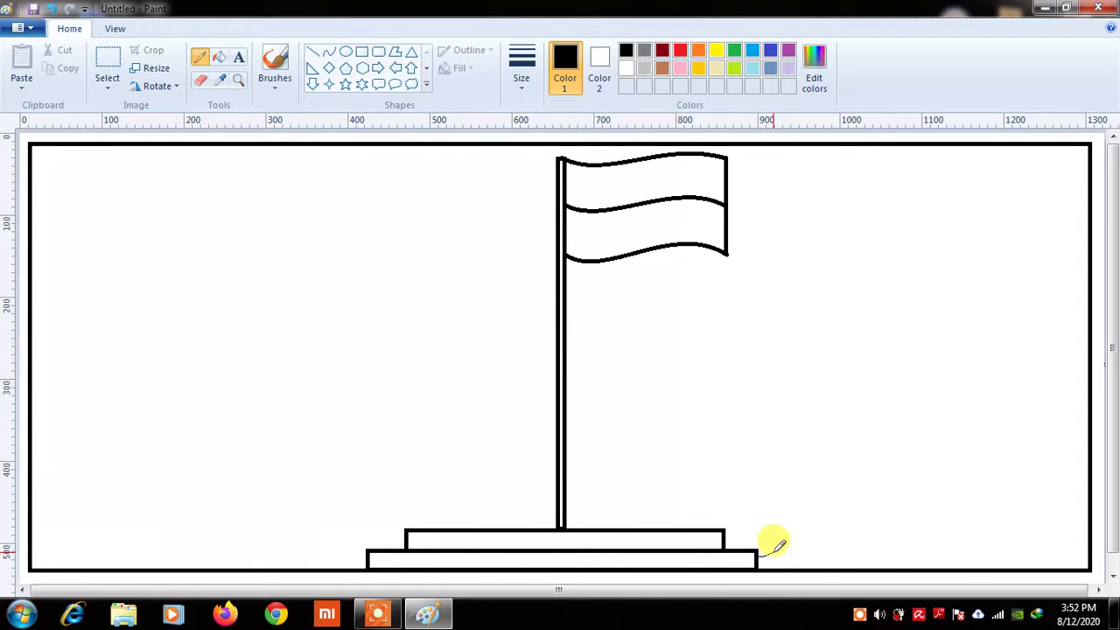
{"action": "key", "text": "ctrl+z"}
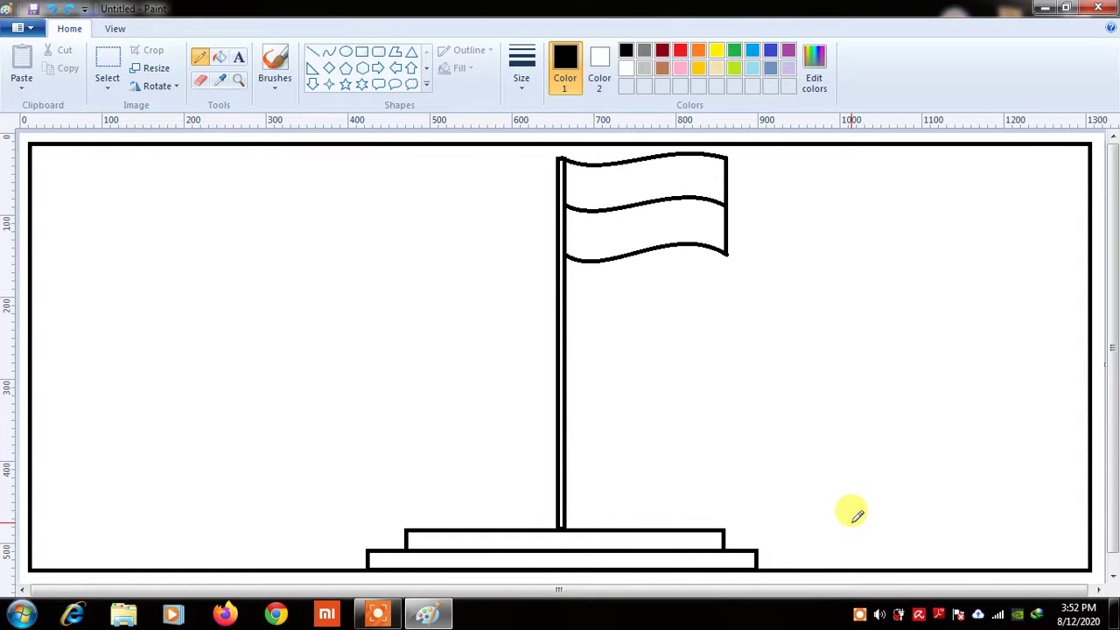
Draw uneven freehand ground lines with the Pencil at the third line thickness, from each end of the lower base tier to the frame's sides.
{"action": "left_click", "coordinate": [521, 72]}
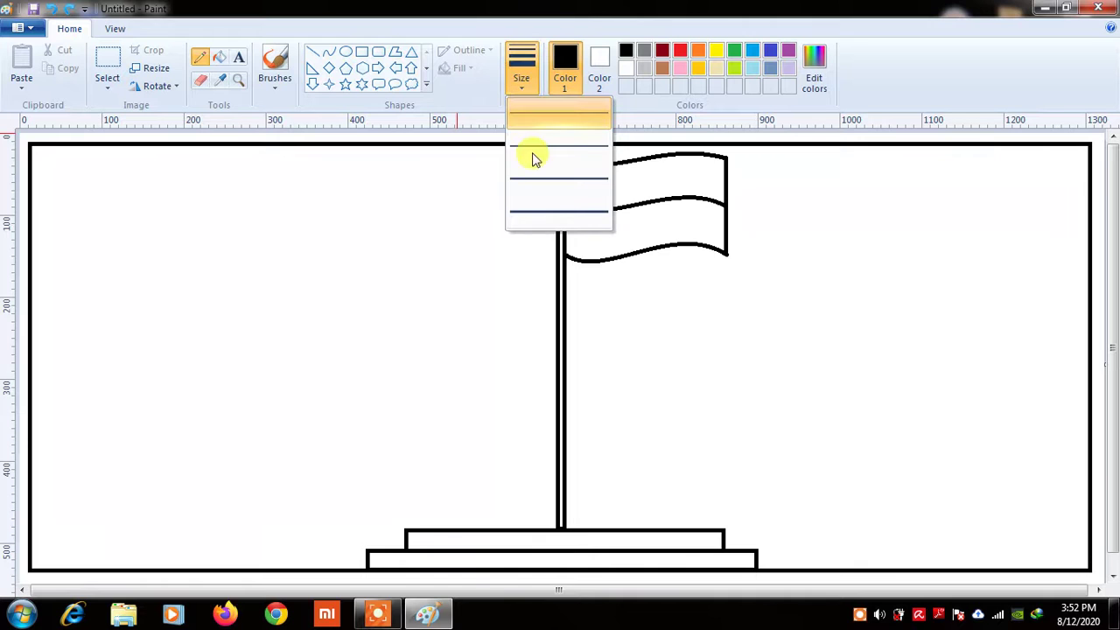
{"action": "left_click", "coordinate": [539, 185]}
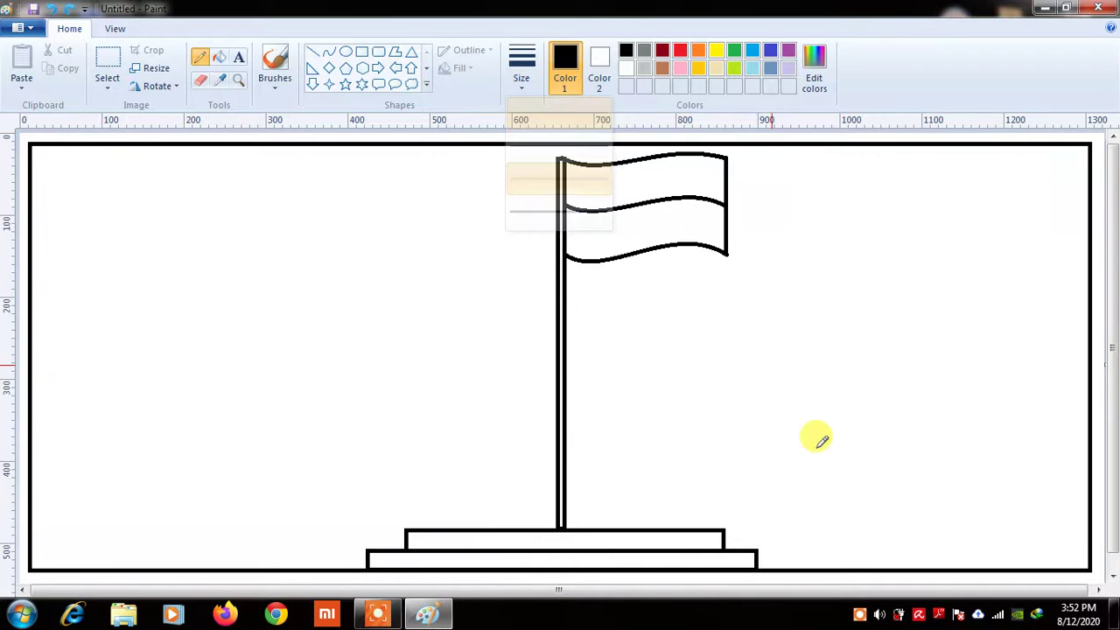
{"action": "left_click", "coordinate": [516, 83]}
{"action": "left_click", "coordinate": [542, 180]}
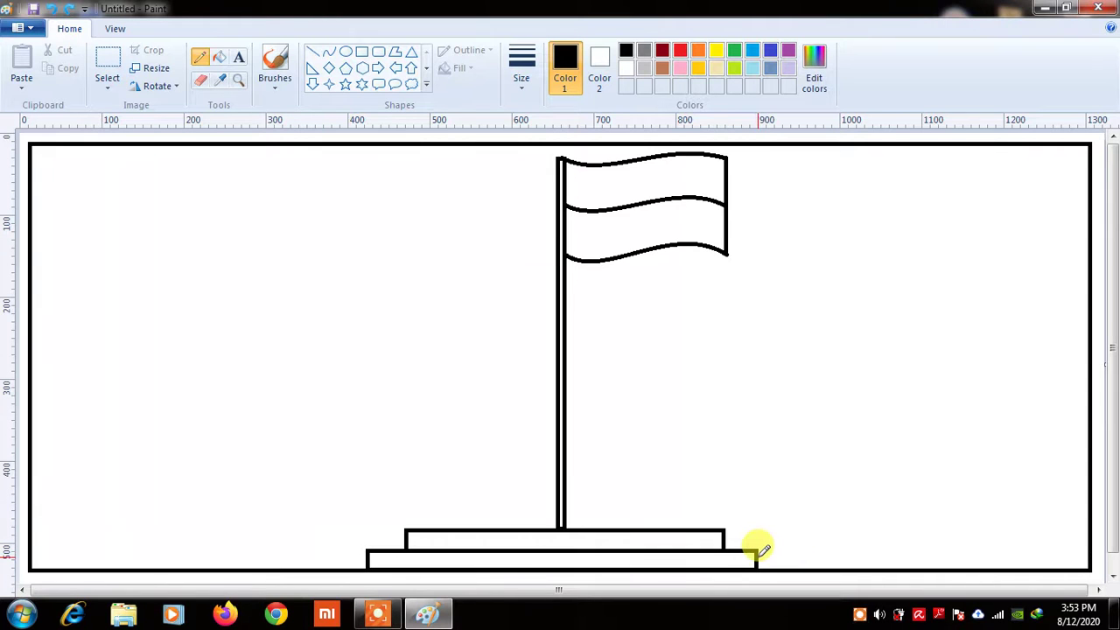
{"action": "left_click_drag", "start_coordinate": [759, 552], "coordinate": [1087, 545]}
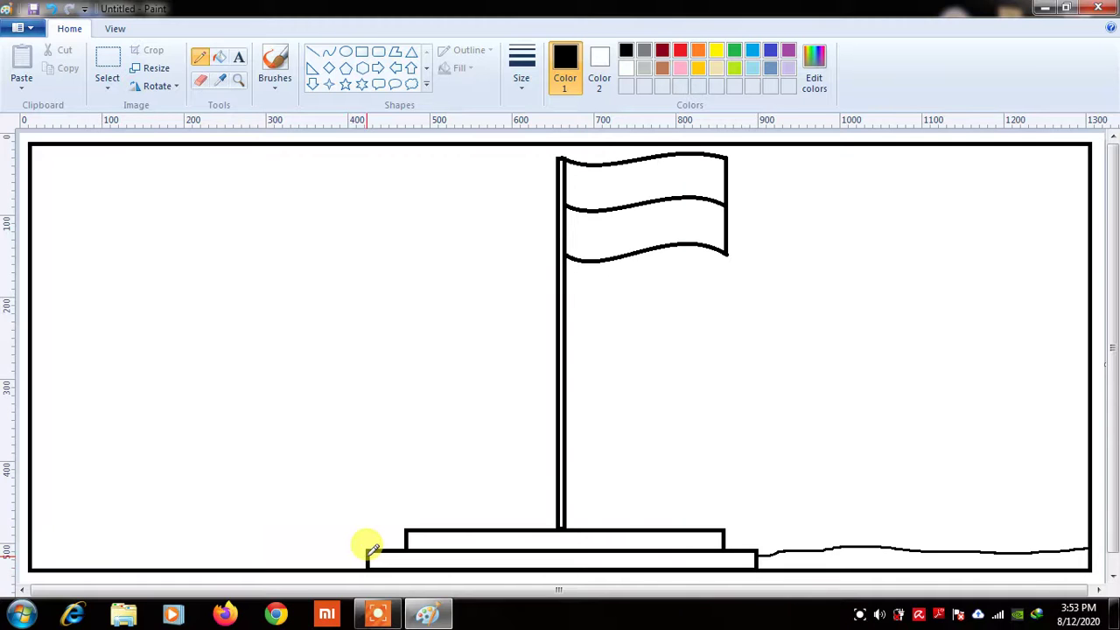
{"action": "left_click_drag", "start_coordinate": [359, 546], "coordinate": [34, 543]}
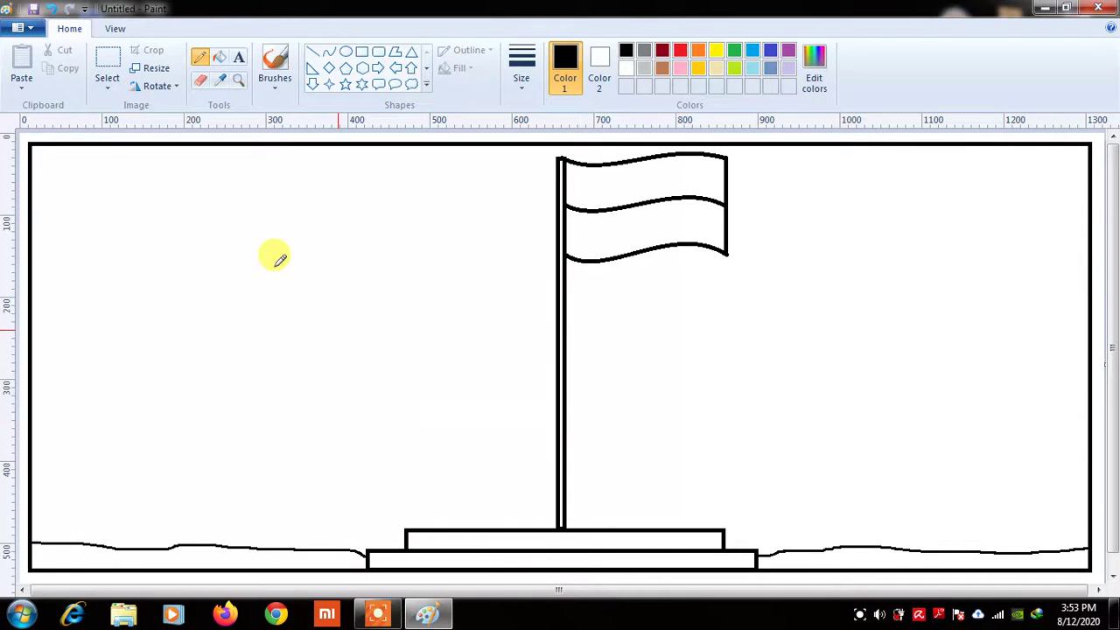
Draw mirrored straight lines across the frame's two upper corners, from about 150 px down each side to about 370 px along the top edge.
{"action": "left_click", "coordinate": [313, 55]}
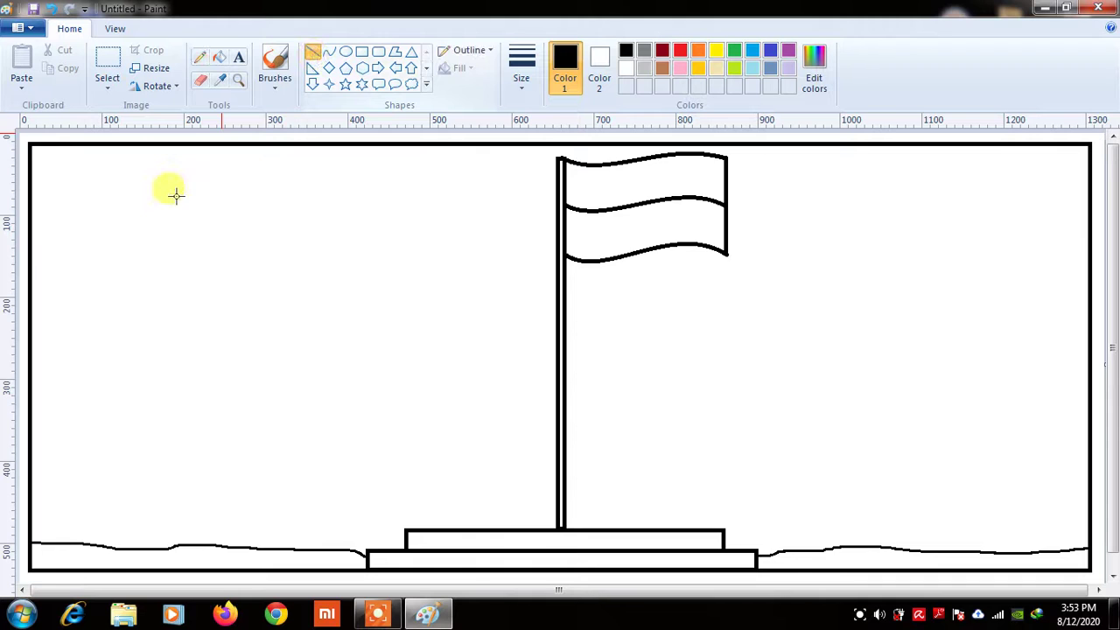
{"action": "mouse_move", "coordinate": [27, 263]}
{"action": "left_mouse_down"}
{"action": "mouse_move", "coordinate": [168, 199]}
{"action": "mouse_move", "coordinate": [219, 150]}
{"action": "mouse_move", "coordinate": [306, 146]}
{"action": "left_mouse_up"}
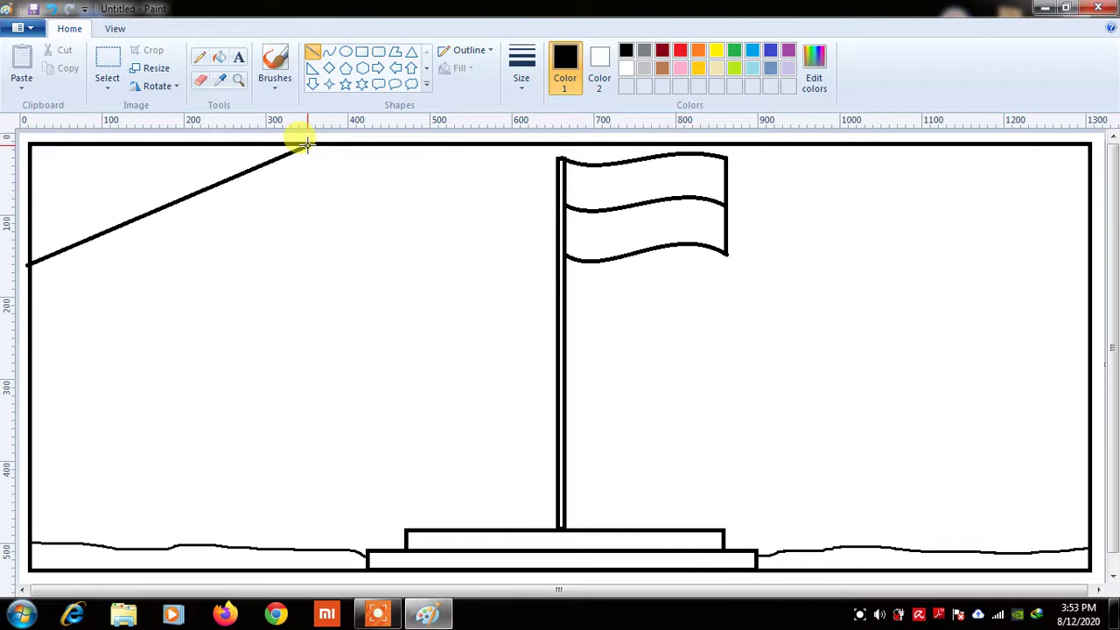
{"action": "left_click_drag", "start_coordinate": [23, 252], "coordinate": [31, 266]}
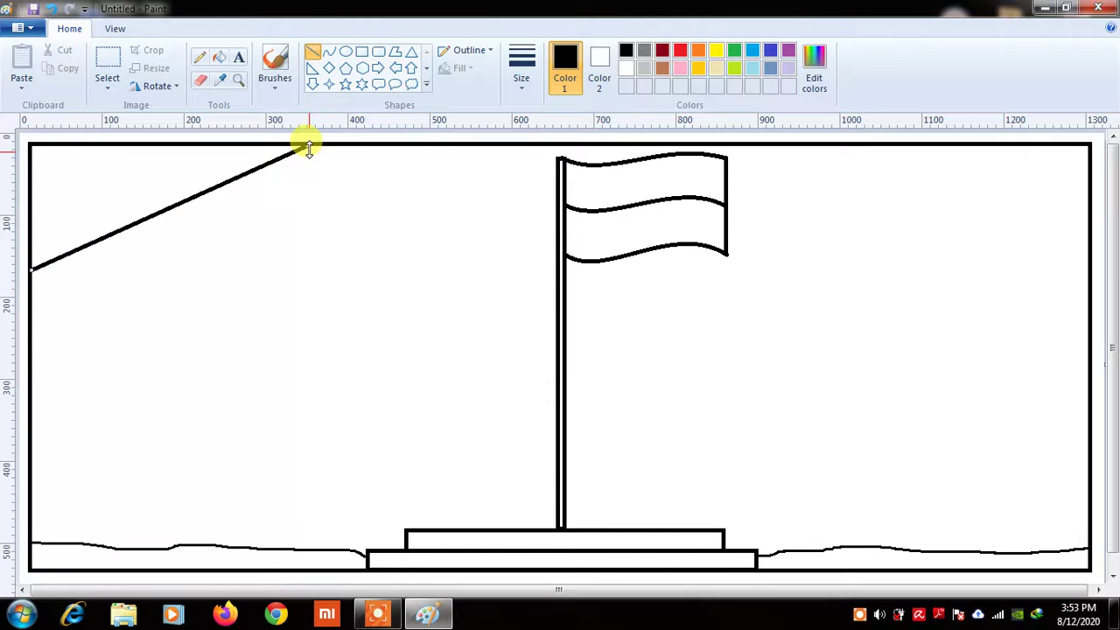
{"action": "left_click_drag", "start_coordinate": [308, 147], "coordinate": [333, 146]}
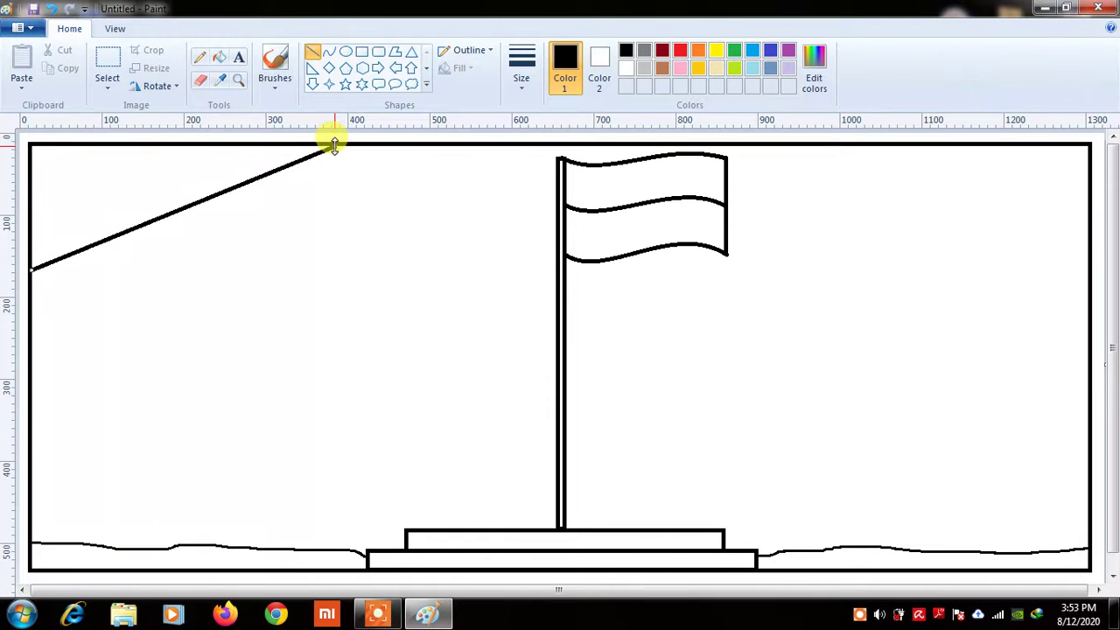
{"action": "left_click", "coordinate": [365, 181]}
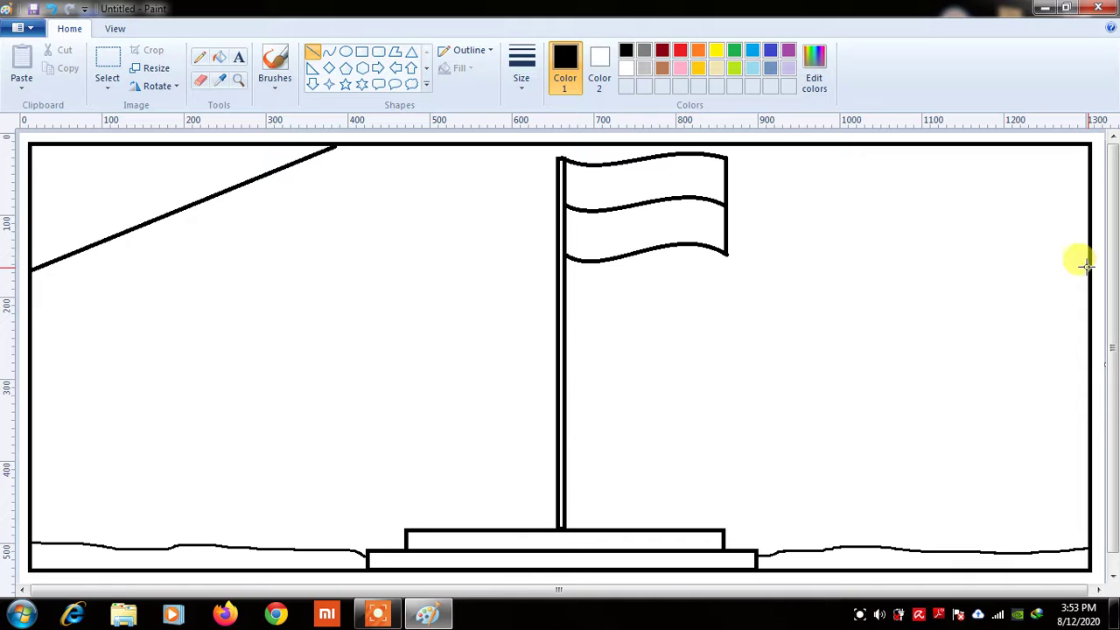
{"action": "left_click_drag", "start_coordinate": [1086, 265], "coordinate": [807, 147]}
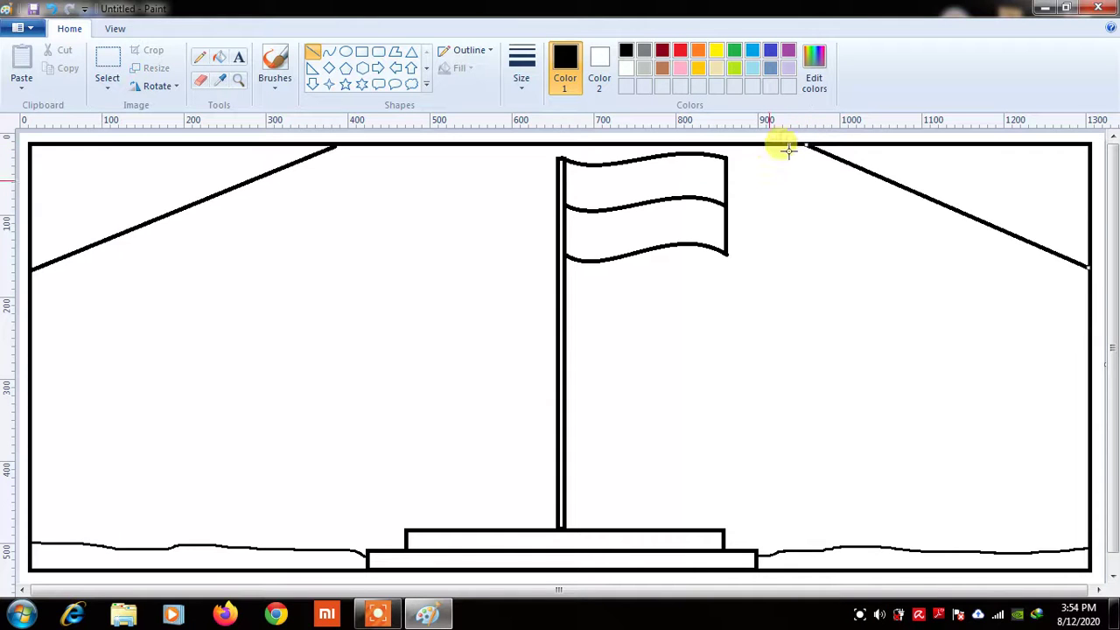
{"action": "left_click_drag", "start_coordinate": [805, 147], "coordinate": [794, 143]}
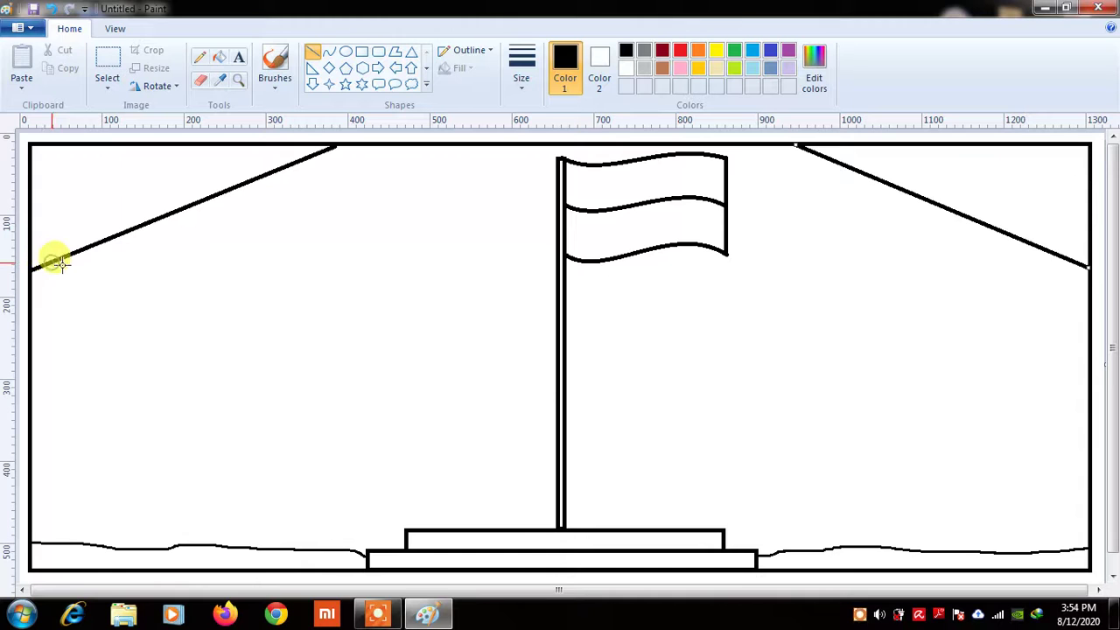
Hang four evenly spaced triangular pennants from the left diagonal string, drawing two straight lines for each.
{"action": "left_click_drag", "start_coordinate": [54, 263], "coordinate": [84, 291]}
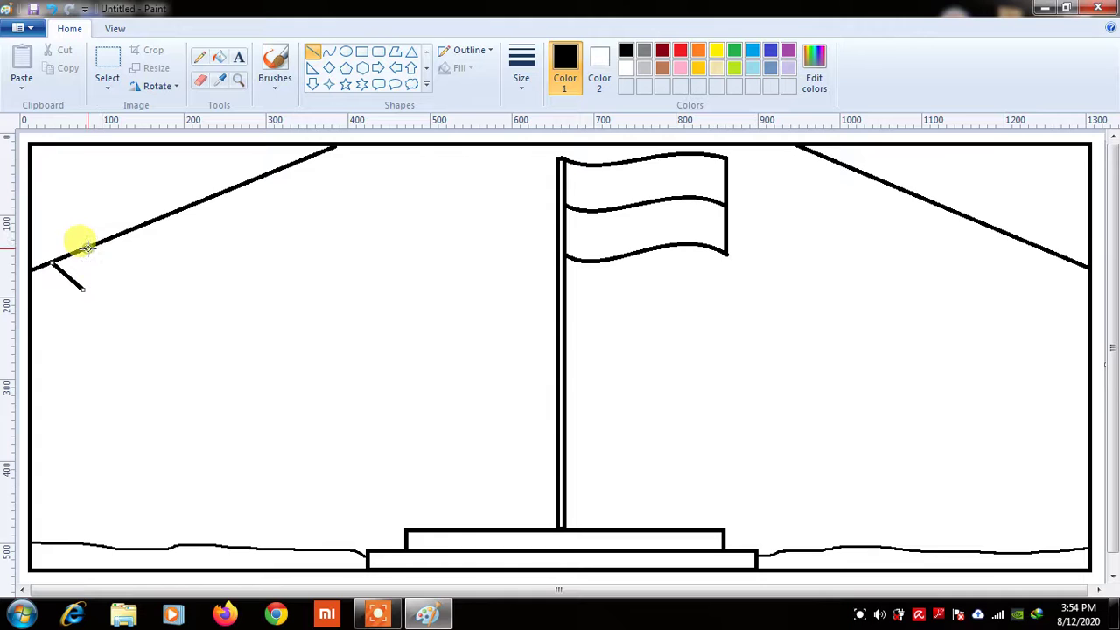
{"action": "left_click_drag", "start_coordinate": [87, 248], "coordinate": [84, 291]}
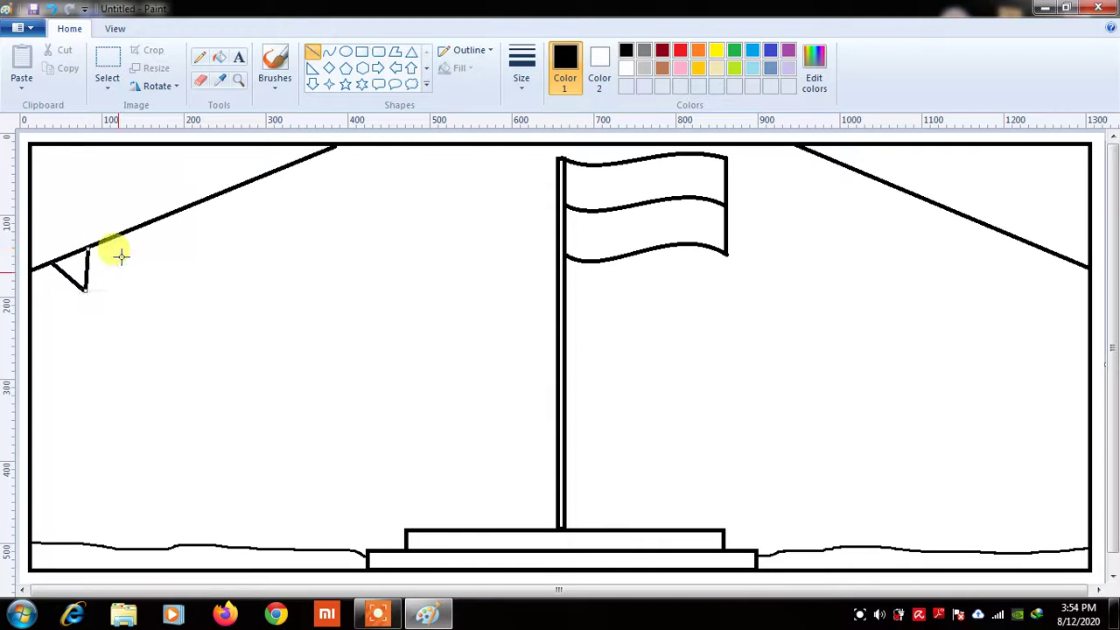
{"action": "left_click_drag", "start_coordinate": [112, 237], "coordinate": [151, 267]}
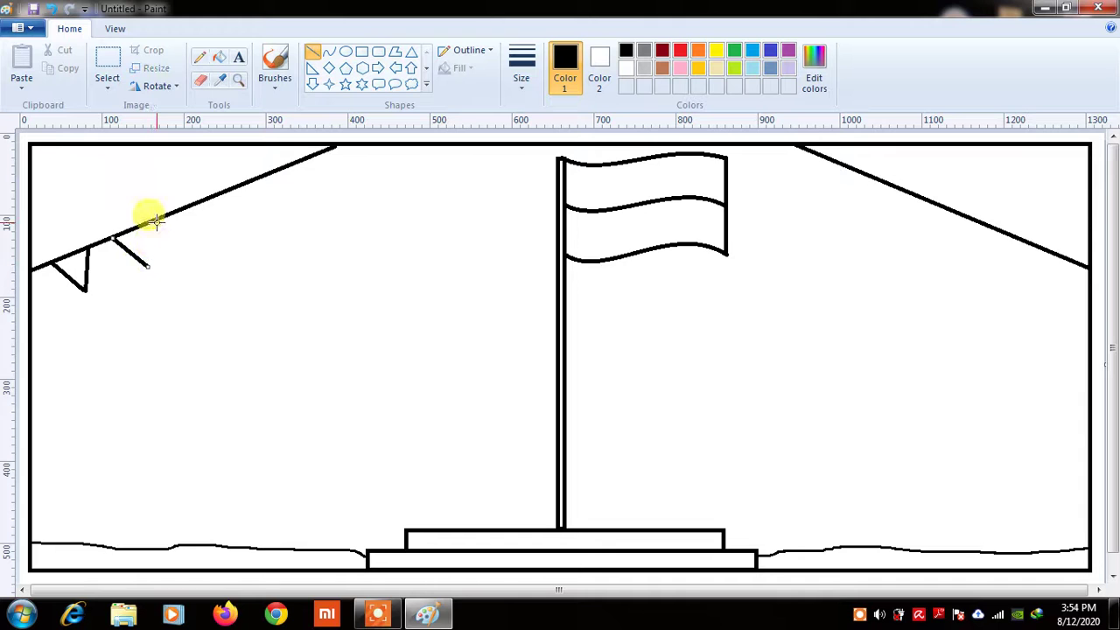
{"action": "left_click_drag", "start_coordinate": [154, 220], "coordinate": [149, 267]}
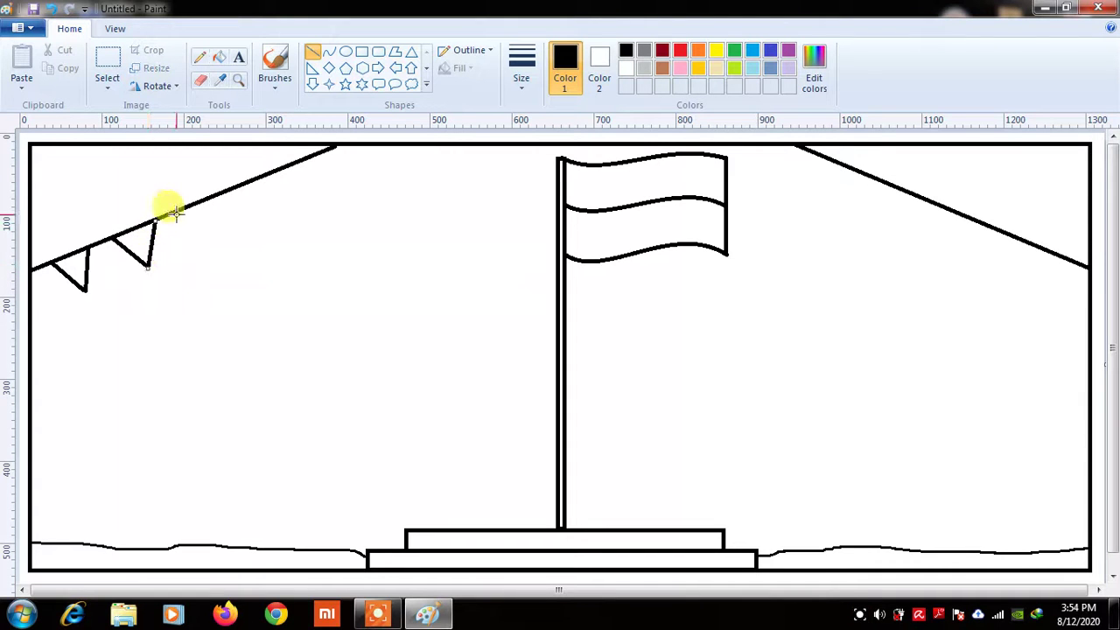
{"action": "left_click_drag", "start_coordinate": [173, 212], "coordinate": [208, 241]}
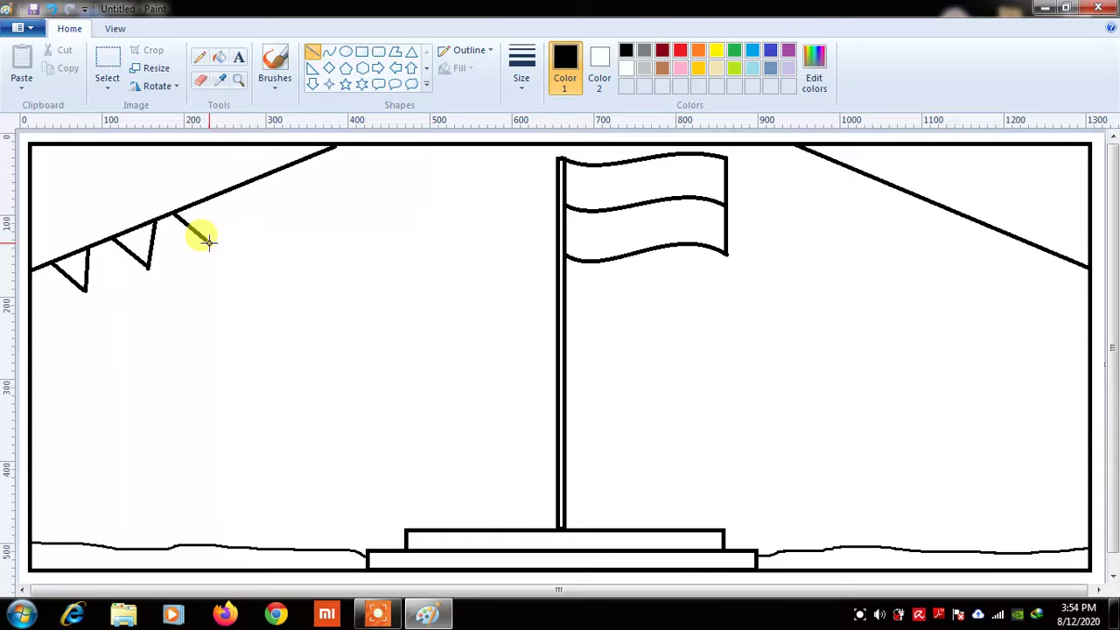
{"action": "left_click_drag", "start_coordinate": [223, 192], "coordinate": [210, 242]}
{"action": "left_click_drag", "start_coordinate": [245, 186], "coordinate": [286, 212]}
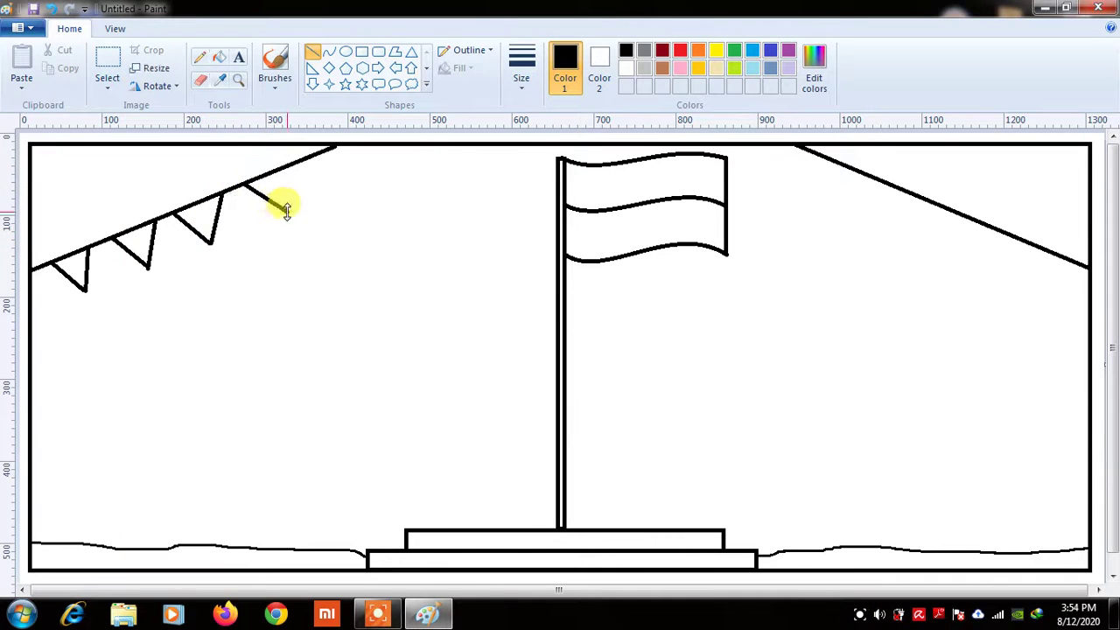
{"action": "mouse_move", "coordinate": [294, 162]}
{"action": "left_mouse_down"}
{"action": "mouse_move", "coordinate": [277, 195]}
{"action": "mouse_move", "coordinate": [289, 210]}
{"action": "left_mouse_up"}
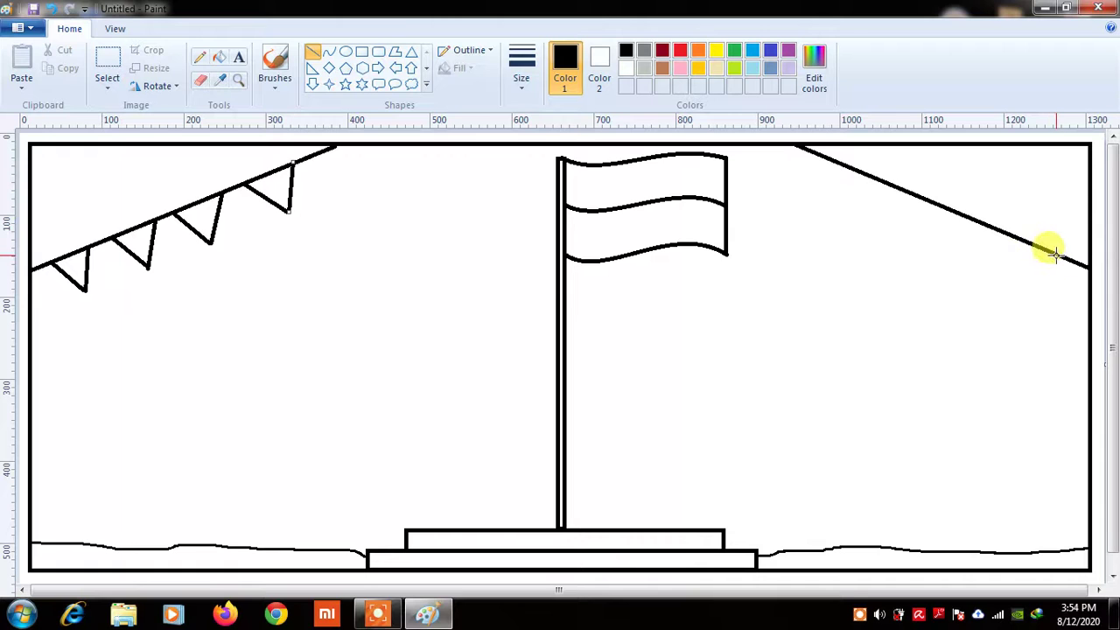
Hang four matching triangular pennants from the right diagonal string, mirroring the left ones with two straight lines each.
{"action": "left_click_drag", "start_coordinate": [1061, 257], "coordinate": [1028, 290]}
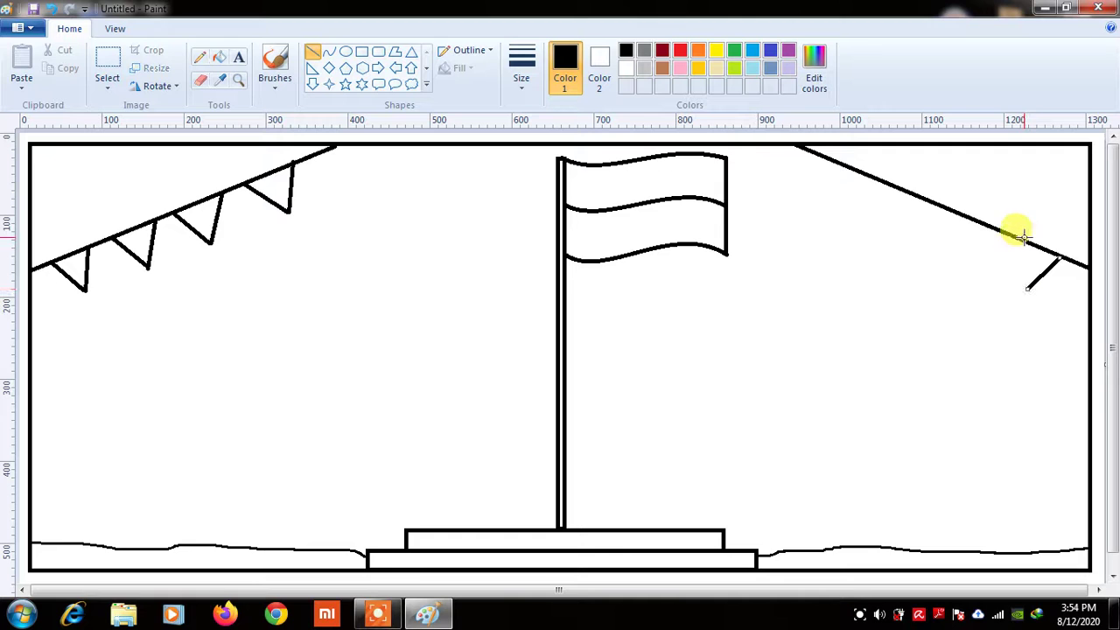
{"action": "mouse_move", "coordinate": [1022, 240]}
{"action": "left_mouse_down"}
{"action": "mouse_move", "coordinate": [1013, 270]}
{"action": "mouse_move", "coordinate": [1026, 289]}
{"action": "left_mouse_up"}
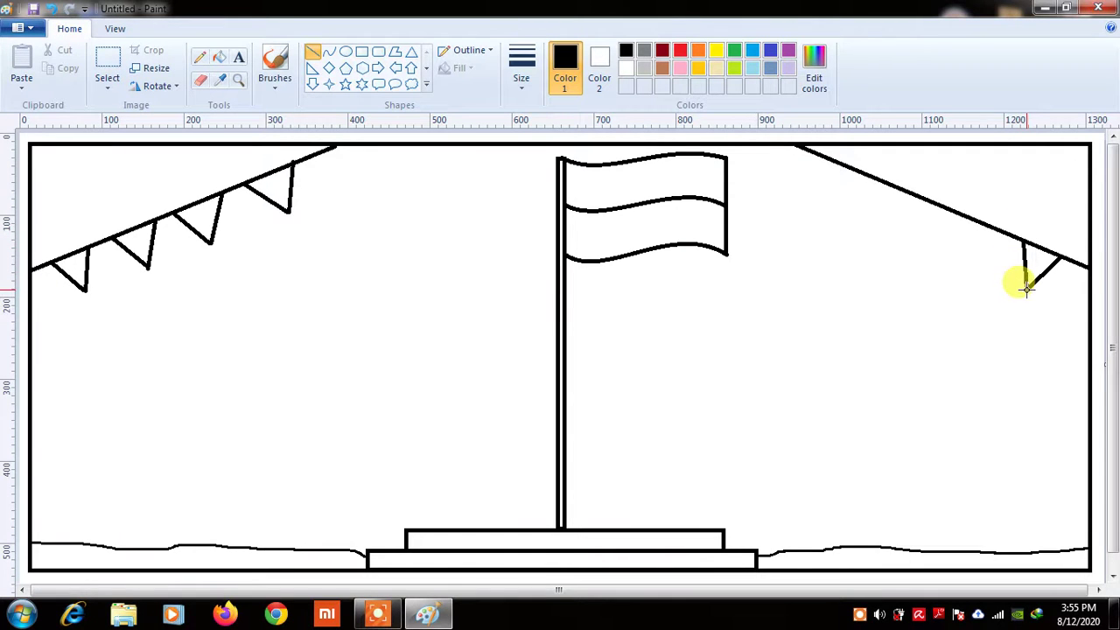
{"action": "mouse_move", "coordinate": [999, 230]}
{"action": "left_mouse_down"}
{"action": "mouse_move", "coordinate": [937, 252]}
{"action": "mouse_move", "coordinate": [954, 259]}
{"action": "left_mouse_up"}
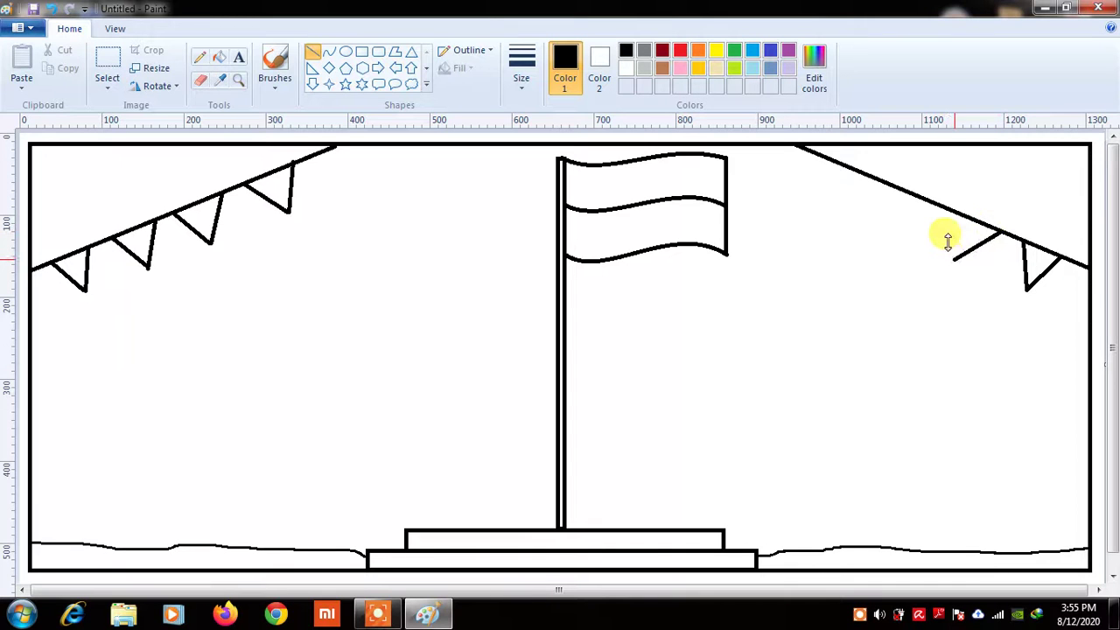
{"action": "left_click_drag", "start_coordinate": [954, 212], "coordinate": [954, 257]}
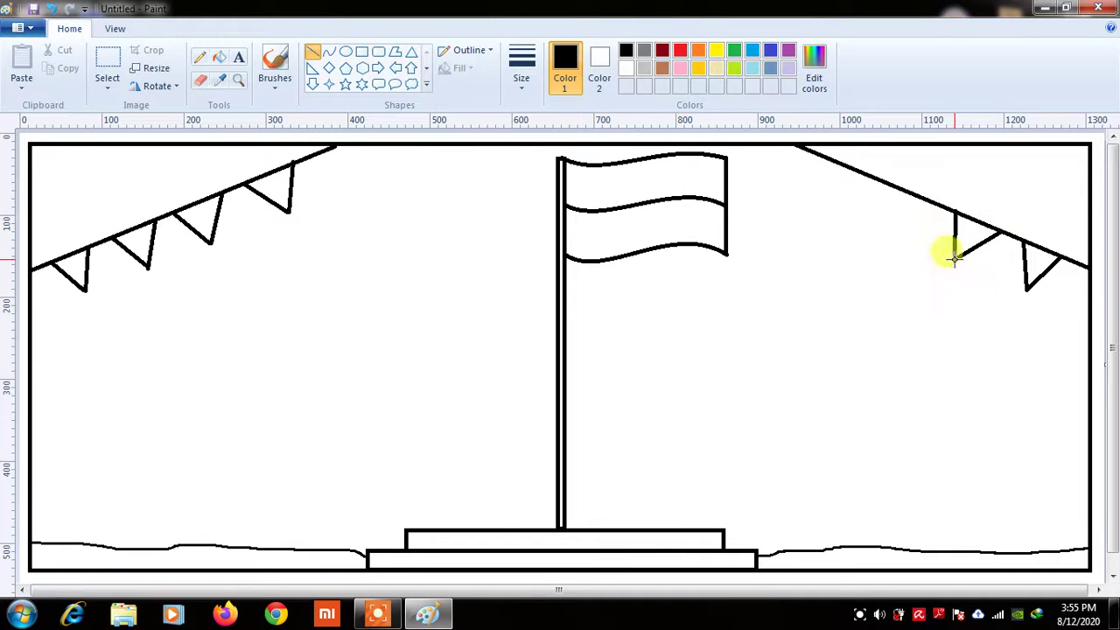
{"action": "left_click_drag", "start_coordinate": [923, 201], "coordinate": [883, 233]}
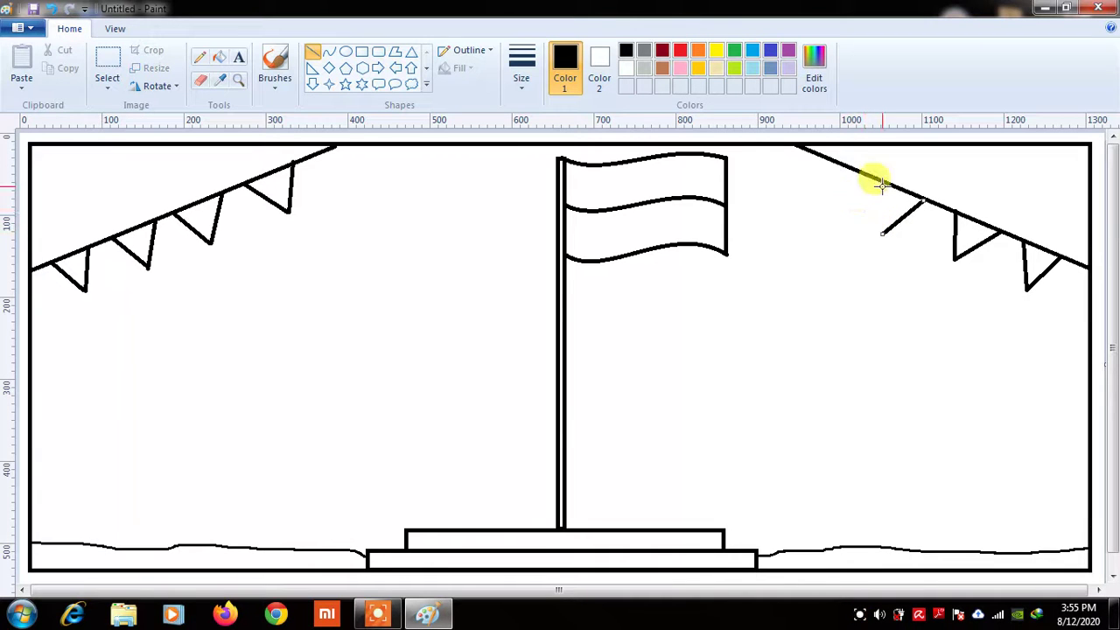
{"action": "left_click_drag", "start_coordinate": [882, 185], "coordinate": [878, 232]}
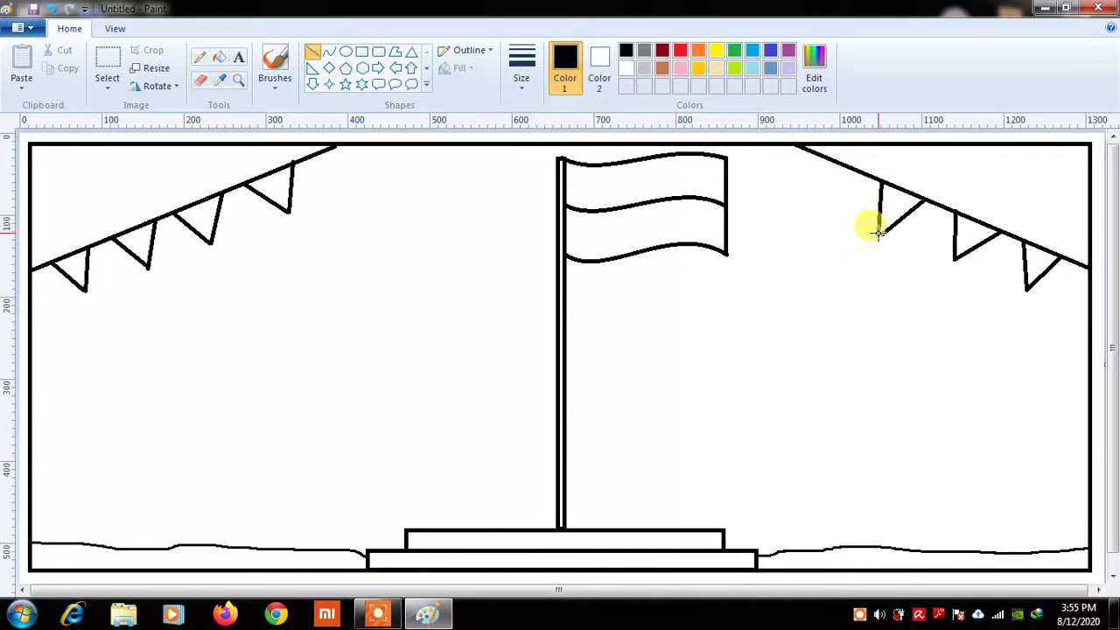
{"action": "mouse_move", "coordinate": [860, 174]}
{"action": "left_mouse_down"}
{"action": "mouse_move", "coordinate": [820, 190]}
{"action": "mouse_move", "coordinate": [824, 202]}
{"action": "left_mouse_up"}
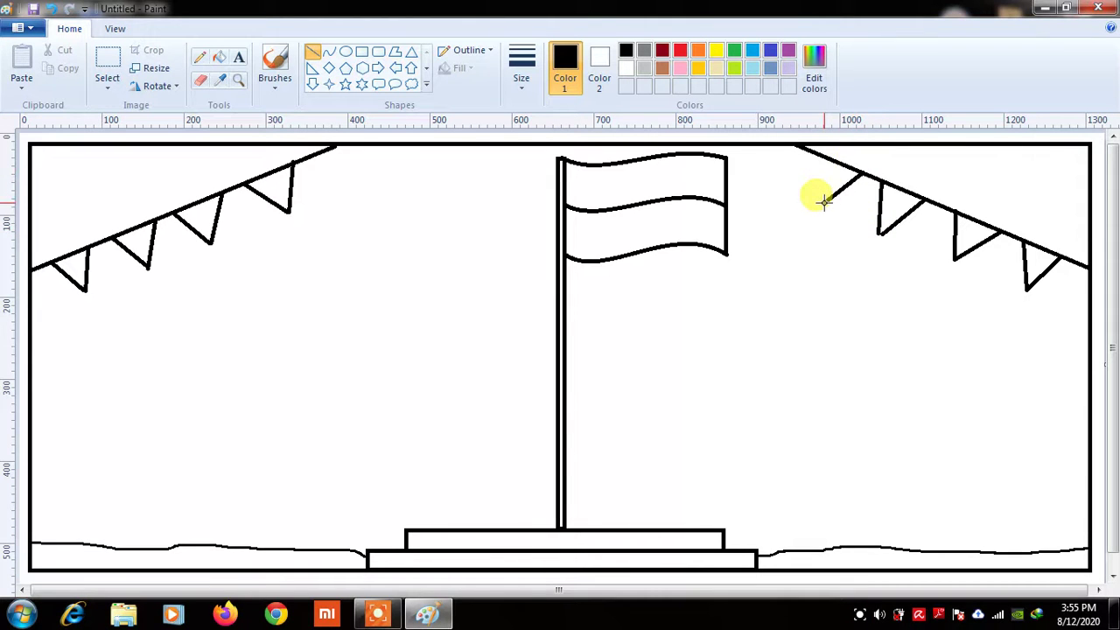
{"action": "left_click", "coordinate": [815, 154]}
{"action": "left_click_drag", "start_coordinate": [820, 190], "coordinate": [825, 203]}
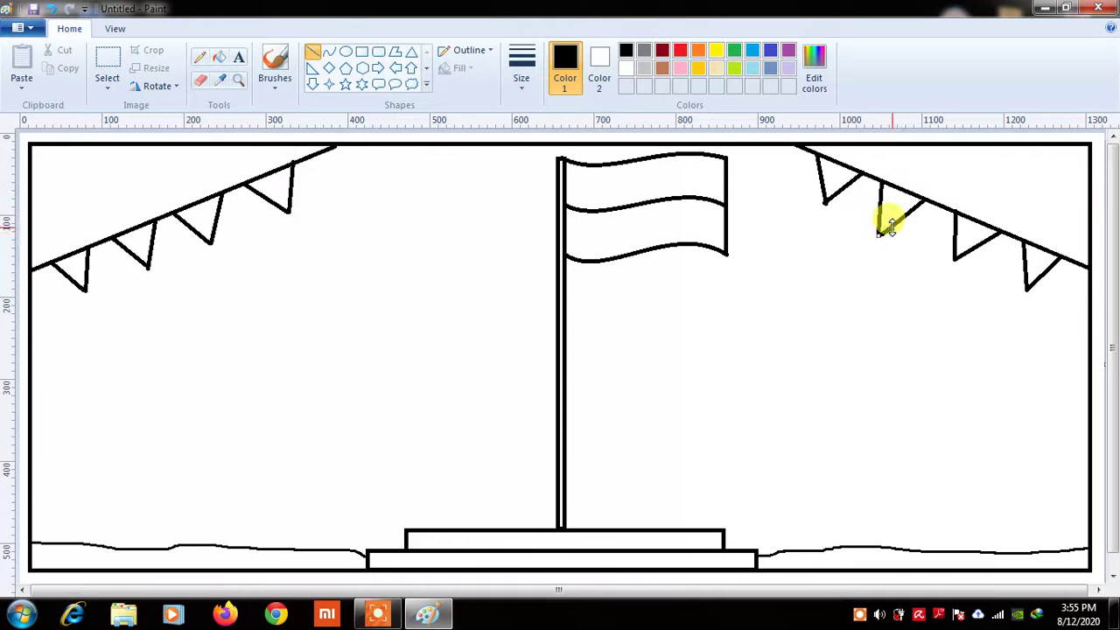
{"action": "left_click", "coordinate": [900, 335]}
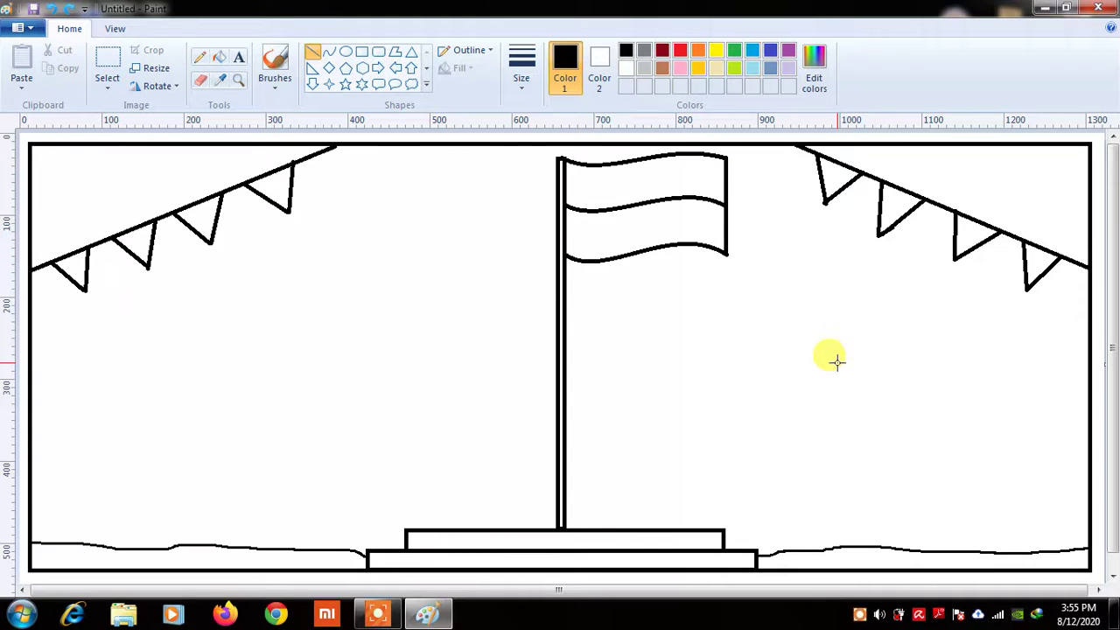
Fill the ground strips on both sides of the base with brown and the open sky with light blue.
{"action": "left_click", "coordinate": [219, 62]}
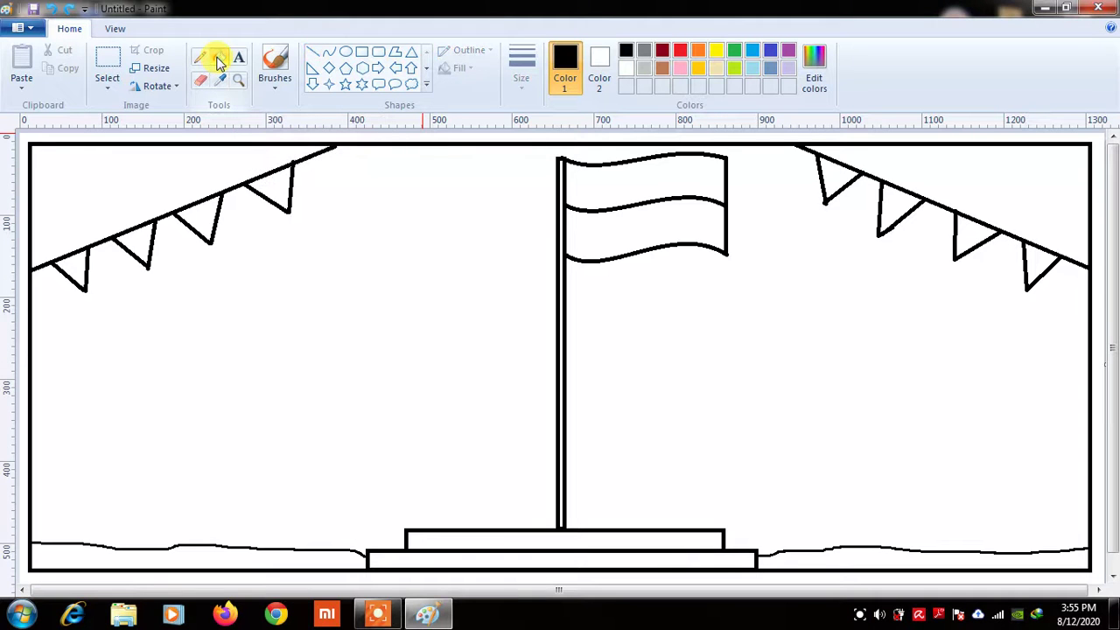
{"action": "left_click", "coordinate": [645, 50]}
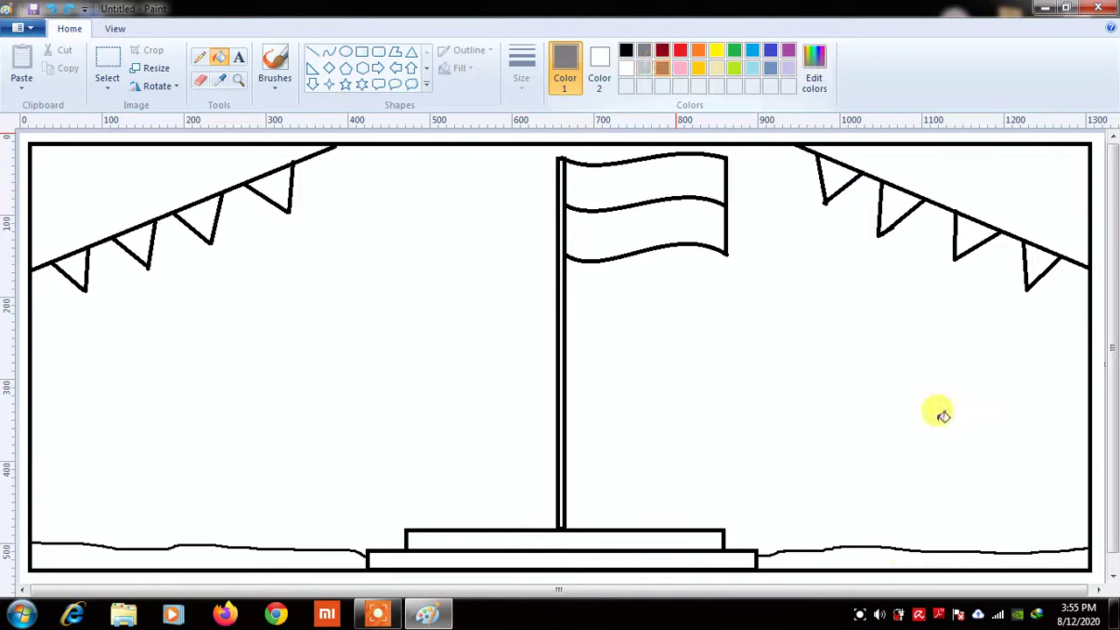
{"action": "left_click", "coordinate": [930, 560]}
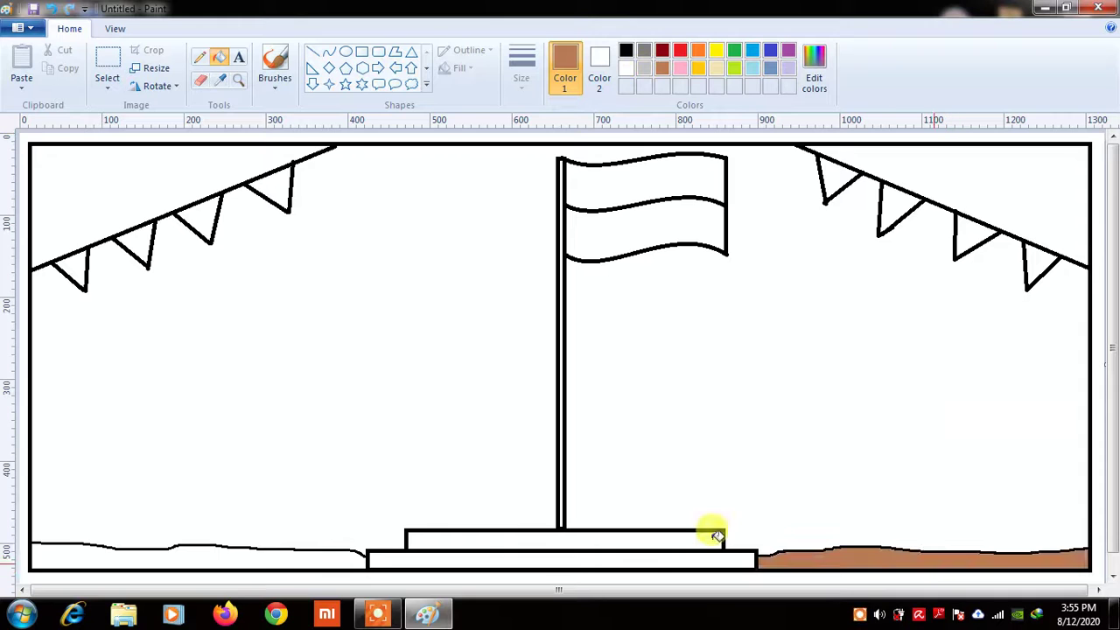
{"action": "left_click", "coordinate": [328, 551]}
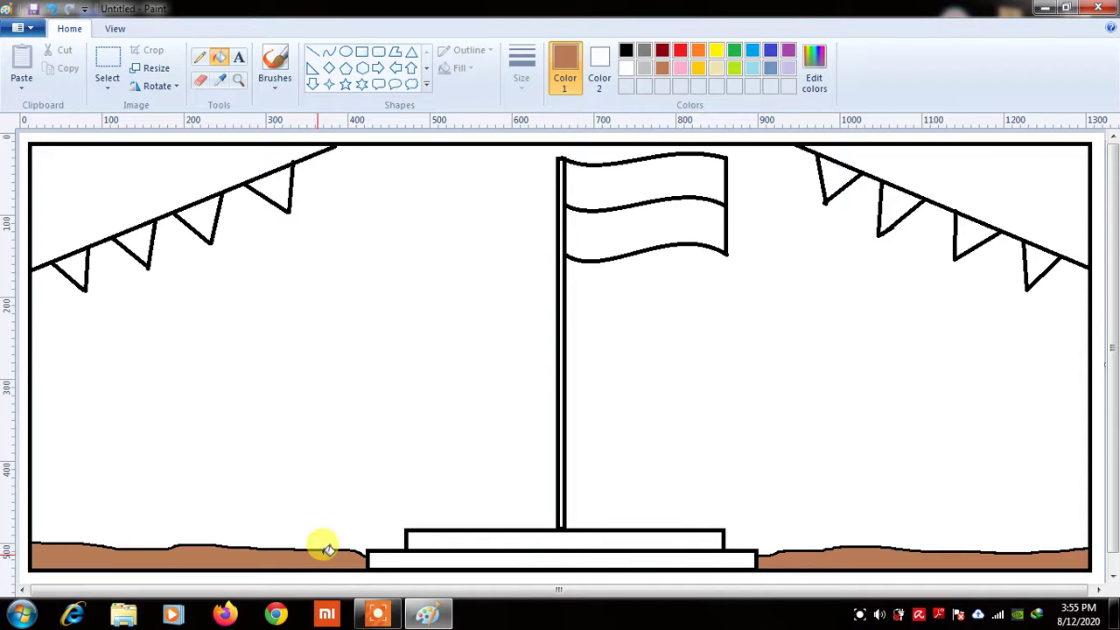
{"action": "left_click", "coordinate": [757, 70]}
{"action": "left_click", "coordinate": [793, 362]}
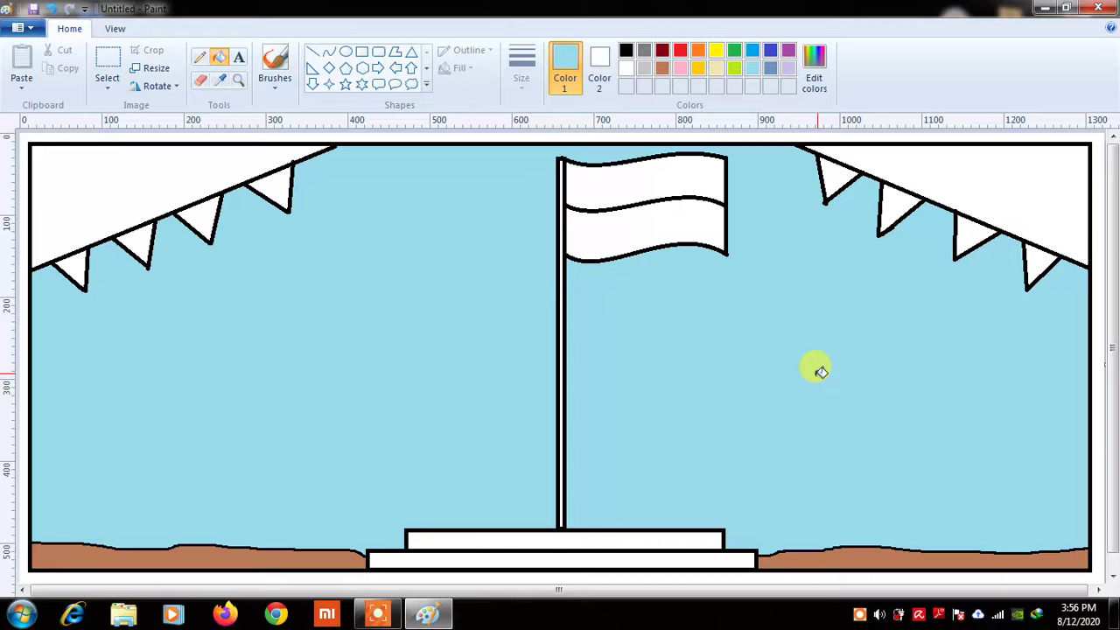
Fill both tiers of the flagpole's base with dark gray.
{"action": "left_click", "coordinate": [645, 51]}
{"action": "left_click", "coordinate": [597, 559]}
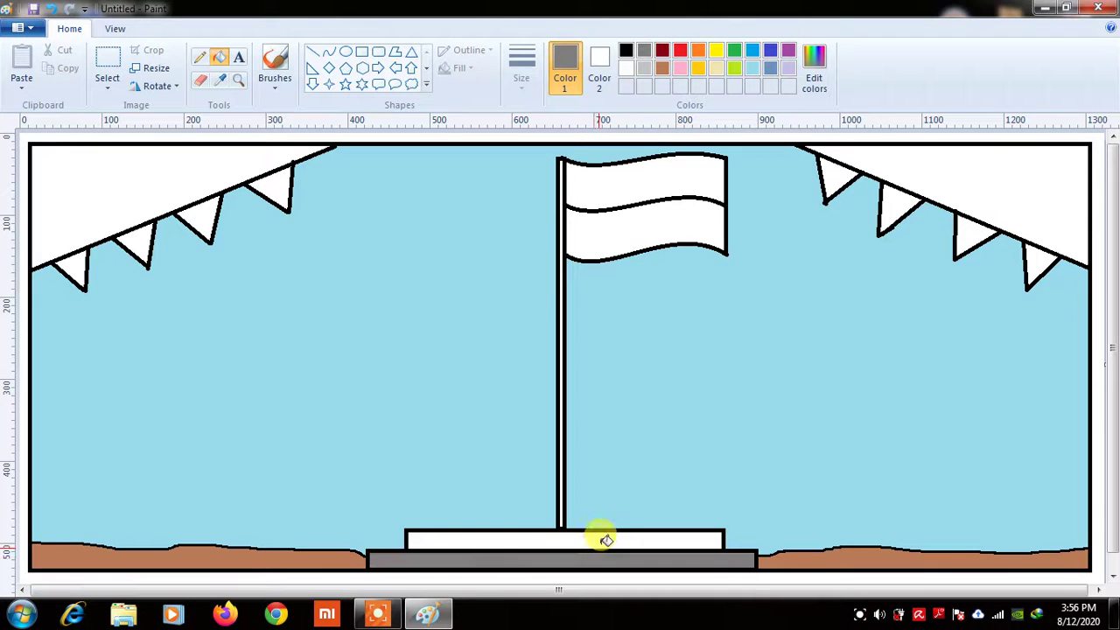
{"action": "left_click", "coordinate": [605, 540]}
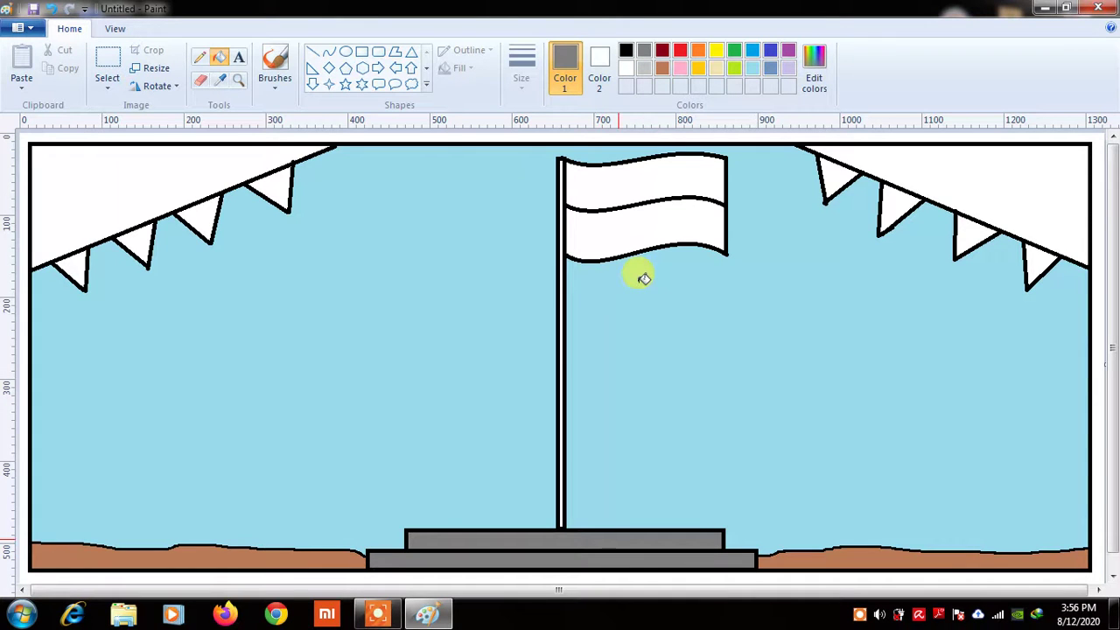
Fill the narrow inside of the flagpole with light gray, undoing the stray fill that recolours the black outlines.
{"action": "left_click", "coordinate": [644, 68]}
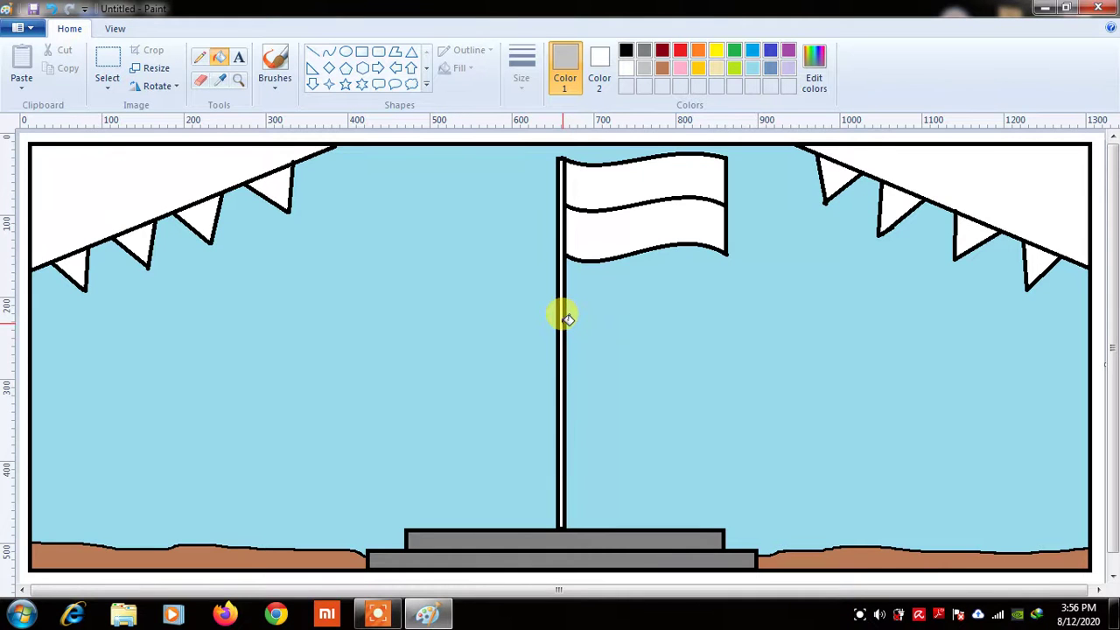
{"action": "left_click", "coordinate": [565, 319]}
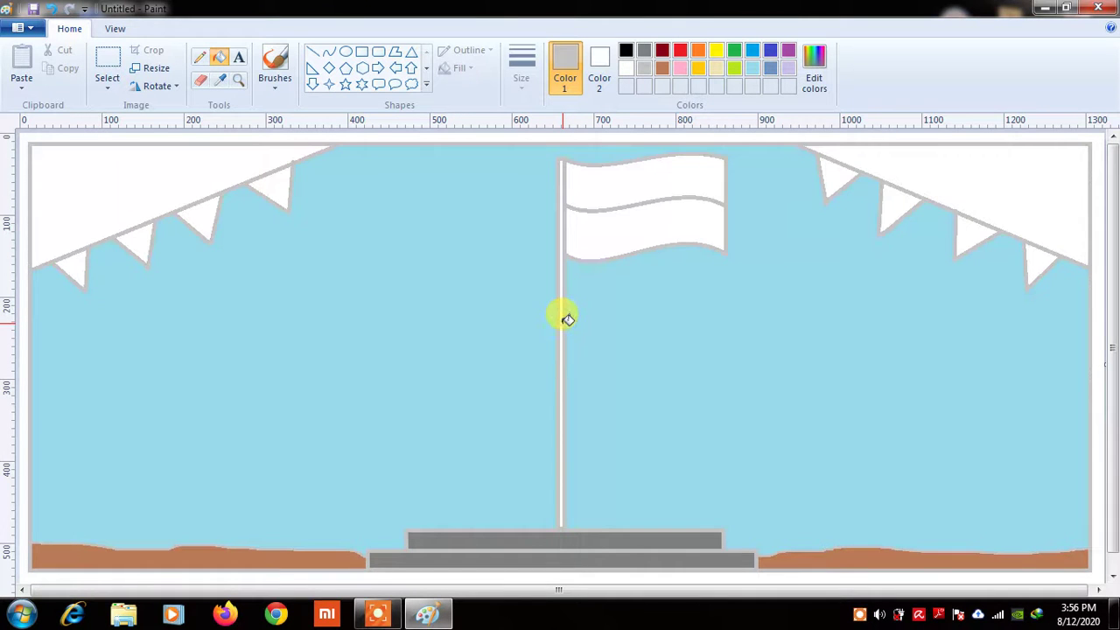
{"action": "left_click", "coordinate": [54, 12]}
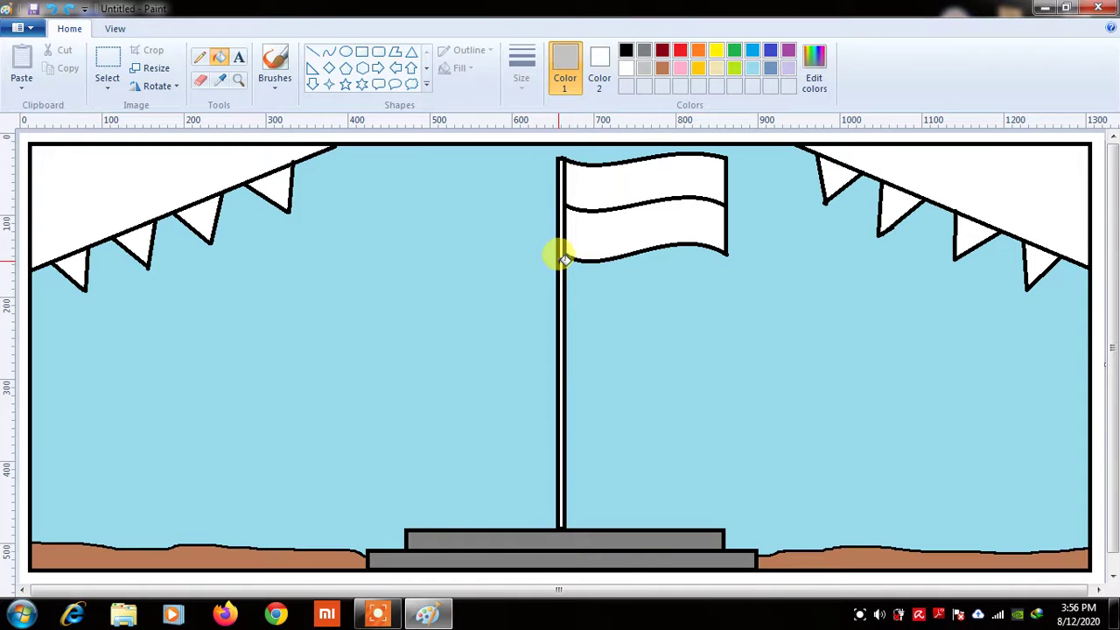
{"action": "left_click", "coordinate": [564, 262]}
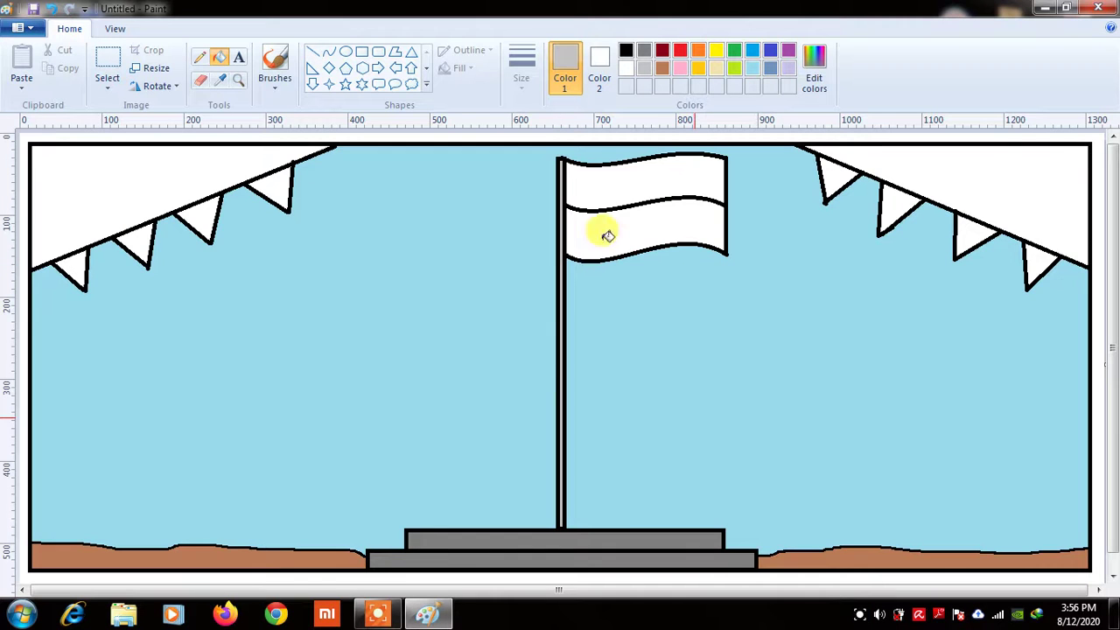
Fill the flag's upper band and both corner areas above the pennant strings with red.
{"action": "left_click", "coordinate": [680, 52]}
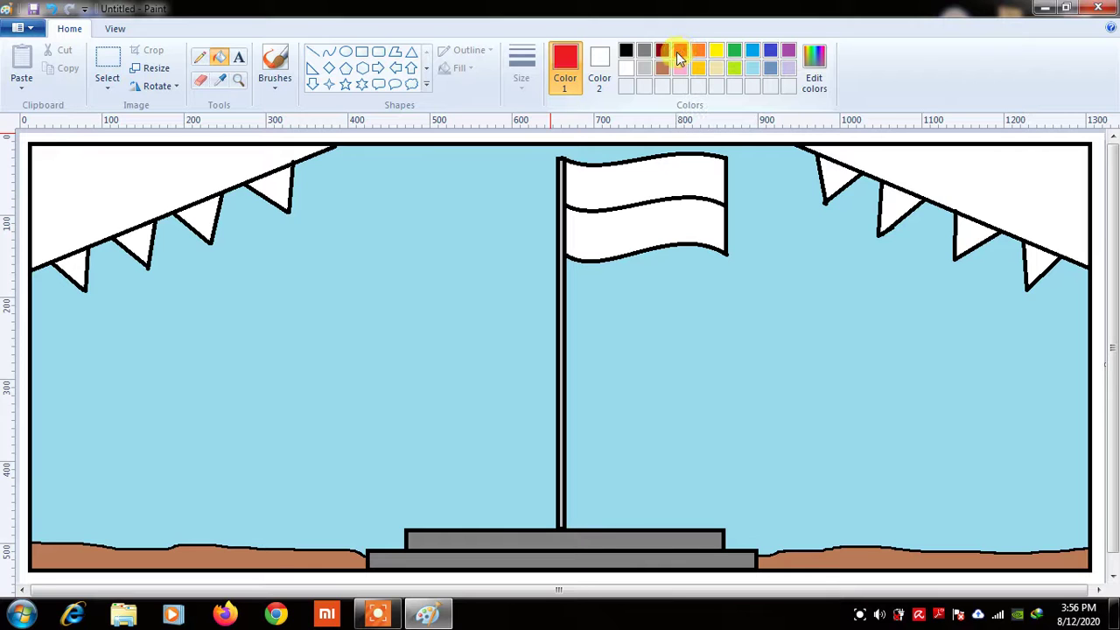
{"action": "left_click", "coordinate": [674, 169]}
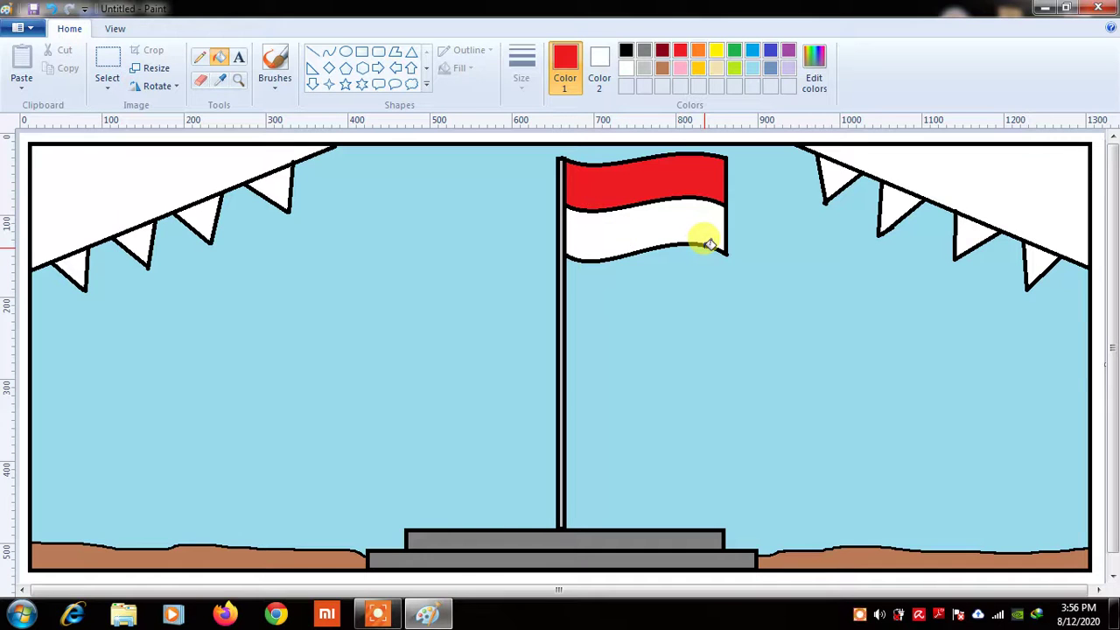
{"action": "left_click", "coordinate": [711, 181]}
{"action": "left_click", "coordinate": [695, 185]}
{"action": "left_click", "coordinate": [710, 211]}
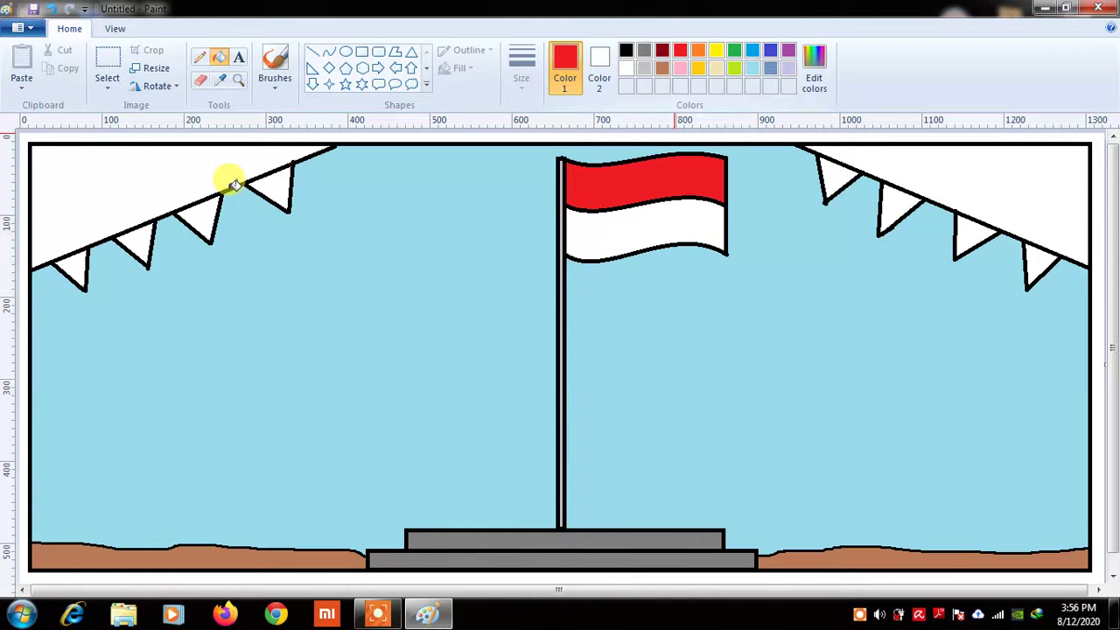
{"action": "left_click", "coordinate": [133, 171]}
{"action": "left_click", "coordinate": [980, 165]}
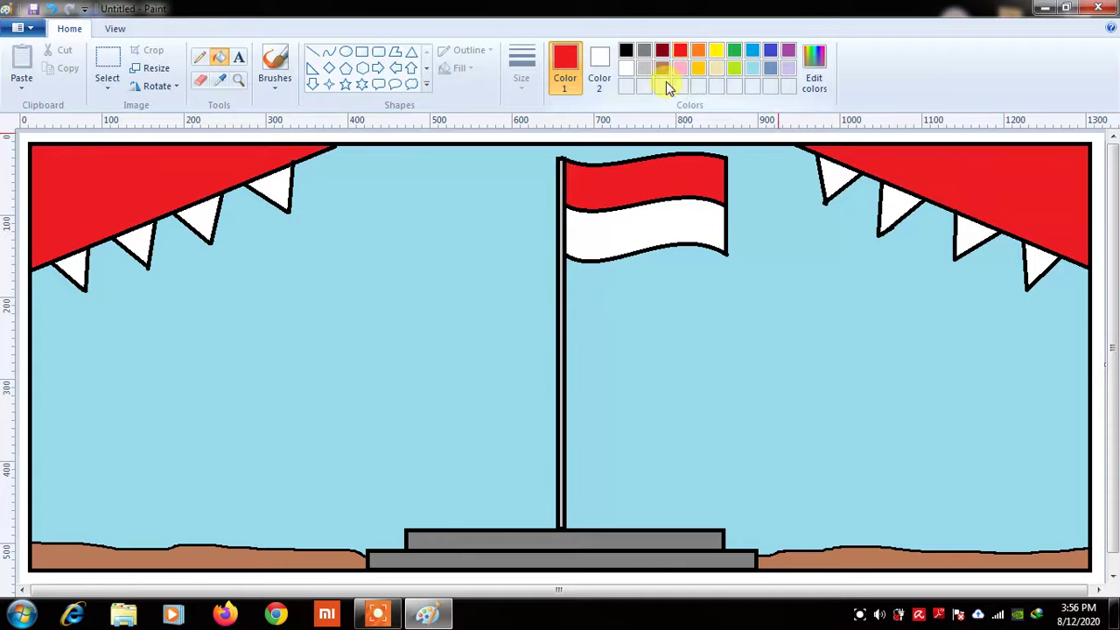
Fill the right string's four pennants, from the one nearest the flag outward, with purple, indigo, yellow and green.
{"action": "left_click", "coordinate": [790, 50]}
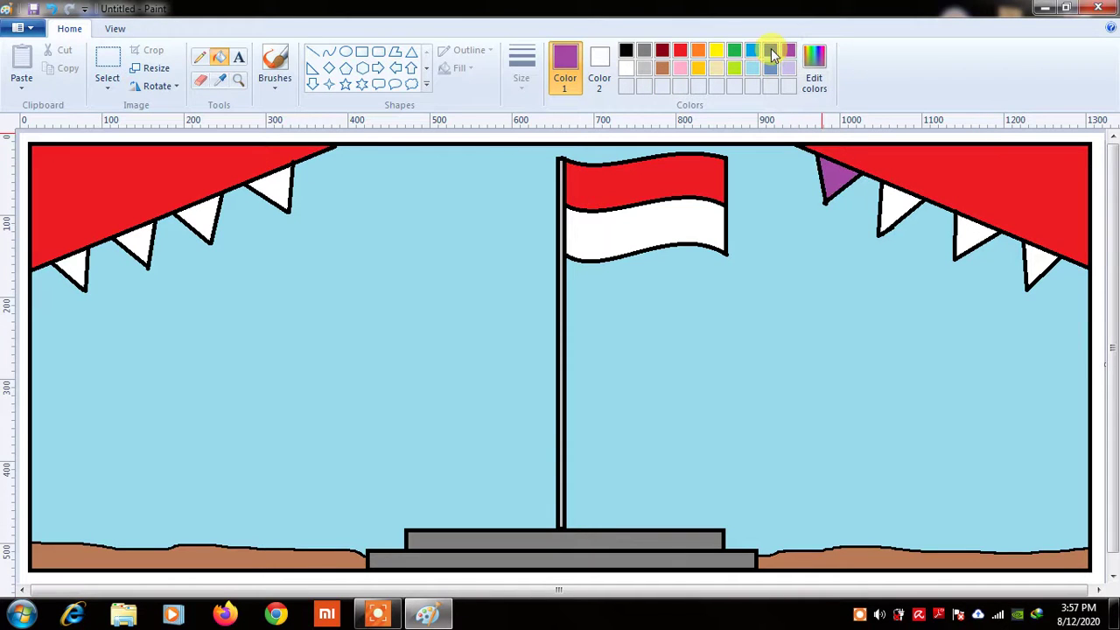
{"action": "left_click", "coordinate": [770, 51]}
{"action": "left_click", "coordinate": [897, 205]}
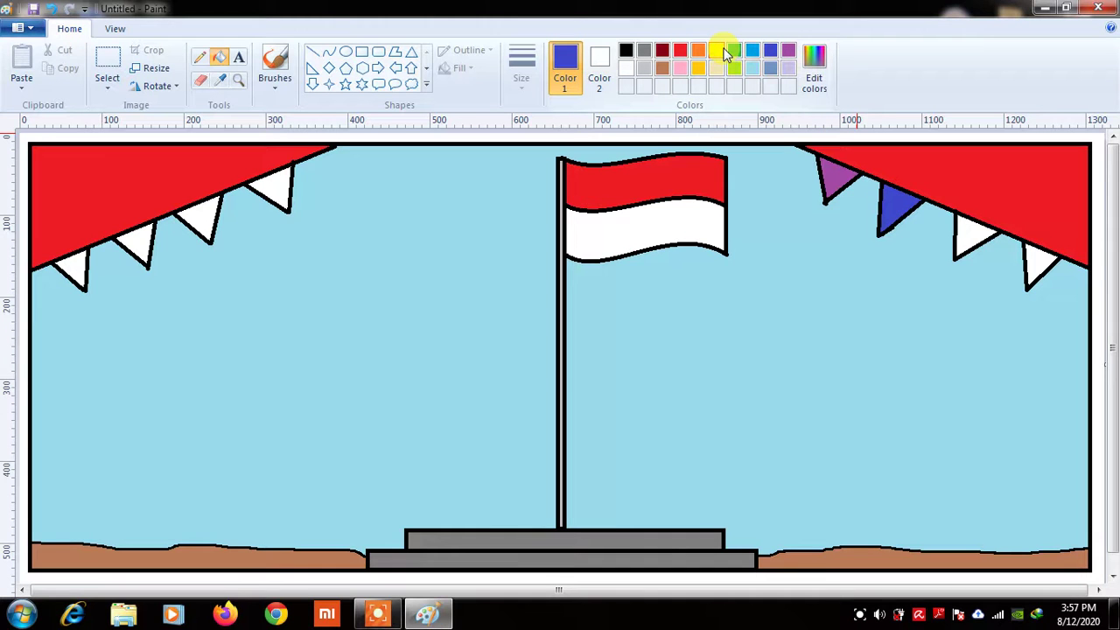
{"action": "left_click", "coordinate": [716, 51]}
{"action": "left_click", "coordinate": [973, 235]}
{"action": "left_click", "coordinate": [735, 52]}
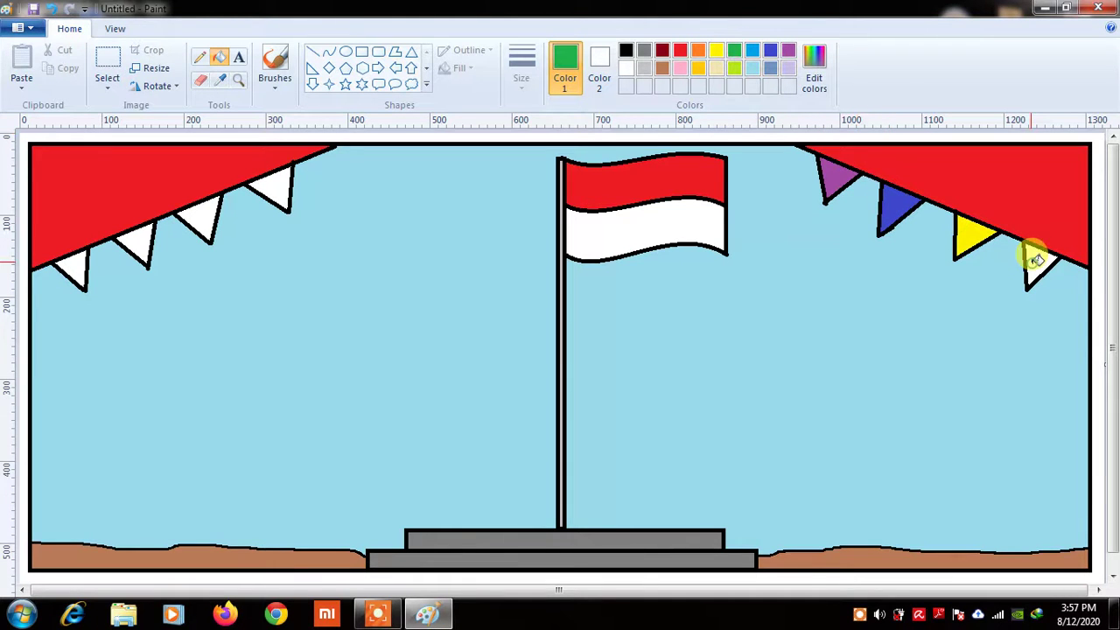
{"action": "left_click", "coordinate": [1036, 260]}
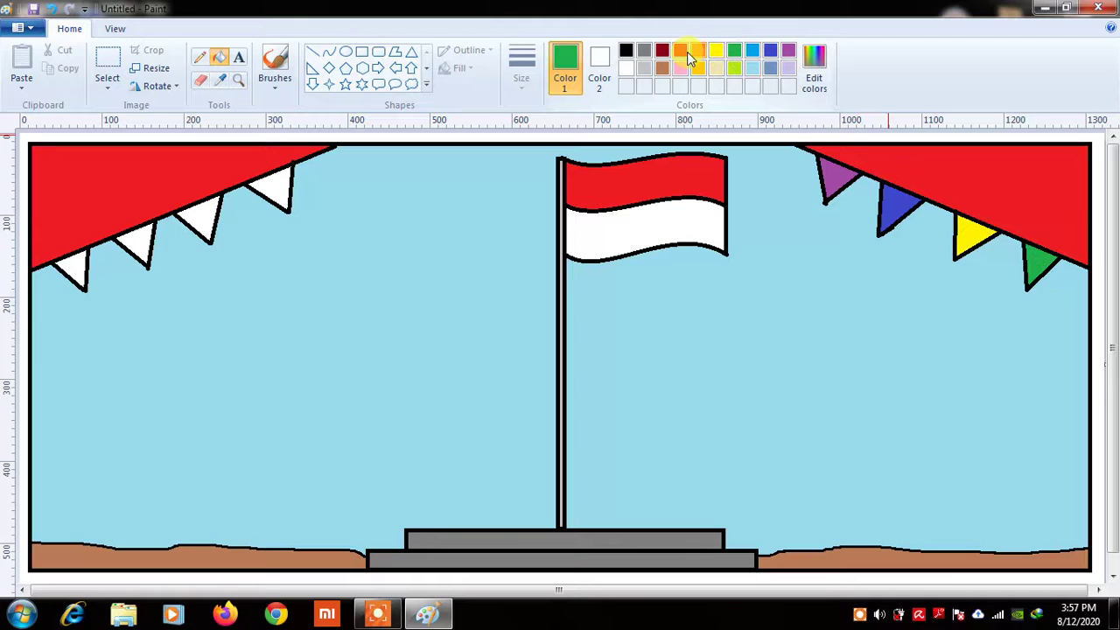
Fill the left string's four pennants, from the one nearest the flag outward, with pink, orange, purple and turquoise blue.
{"action": "left_click", "coordinate": [682, 70]}
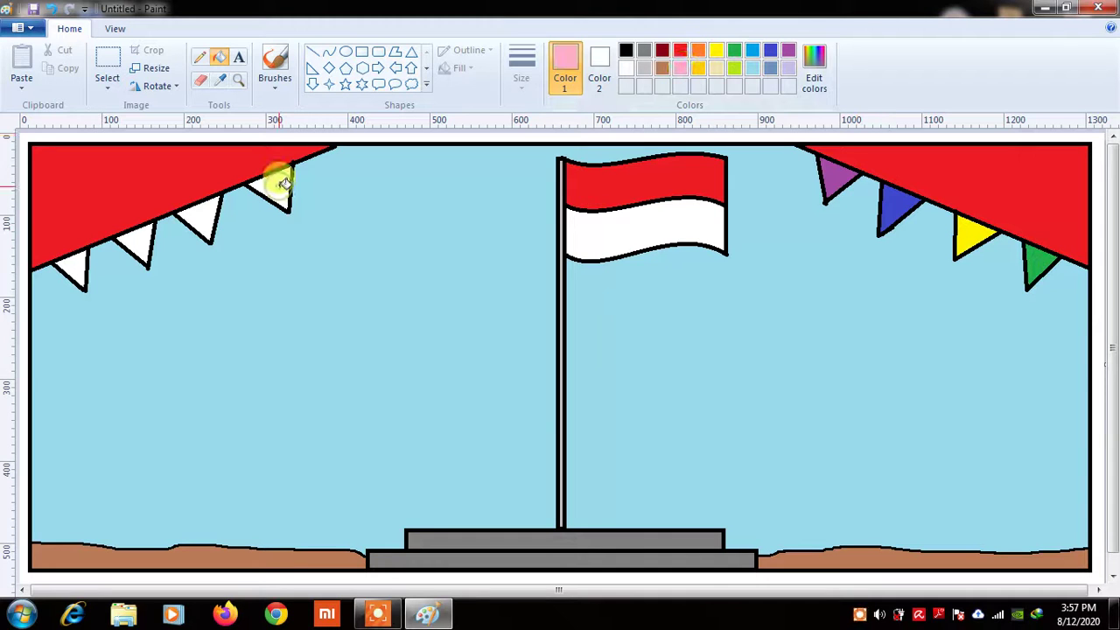
{"action": "left_click", "coordinate": [284, 184]}
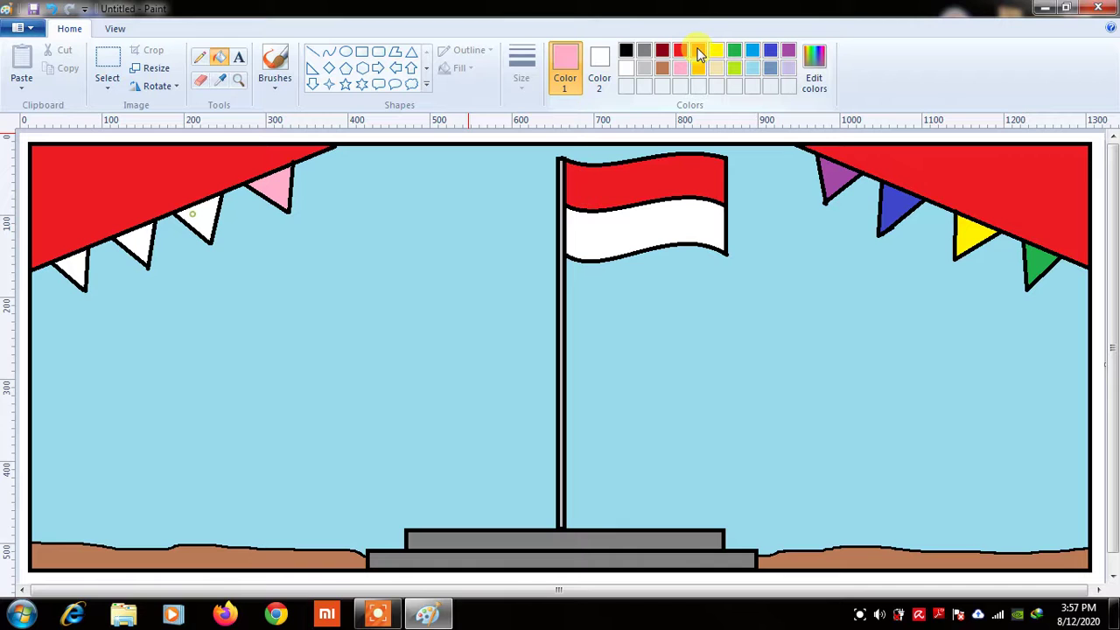
{"action": "left_click", "coordinate": [698, 50]}
{"action": "left_click", "coordinate": [198, 215]}
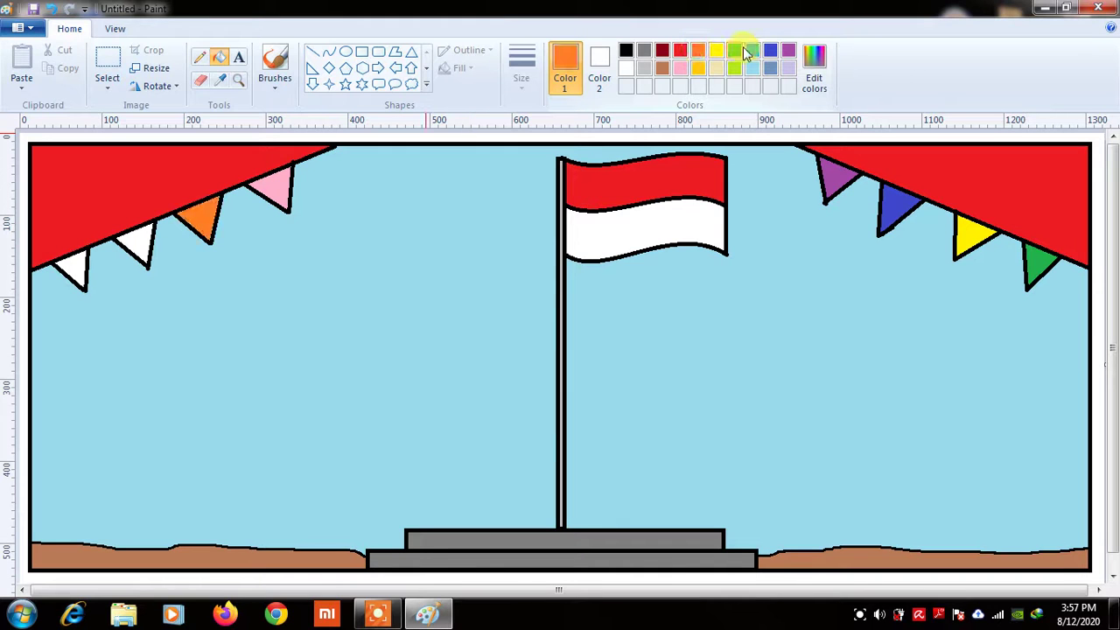
{"action": "left_click", "coordinate": [751, 50]}
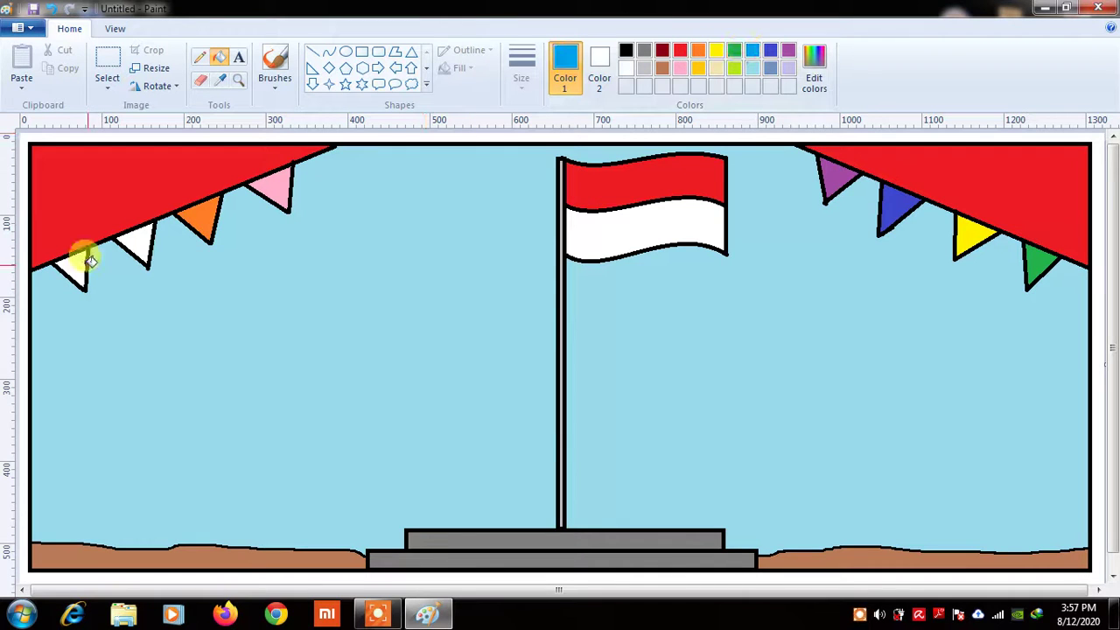
{"action": "left_click", "coordinate": [91, 260]}
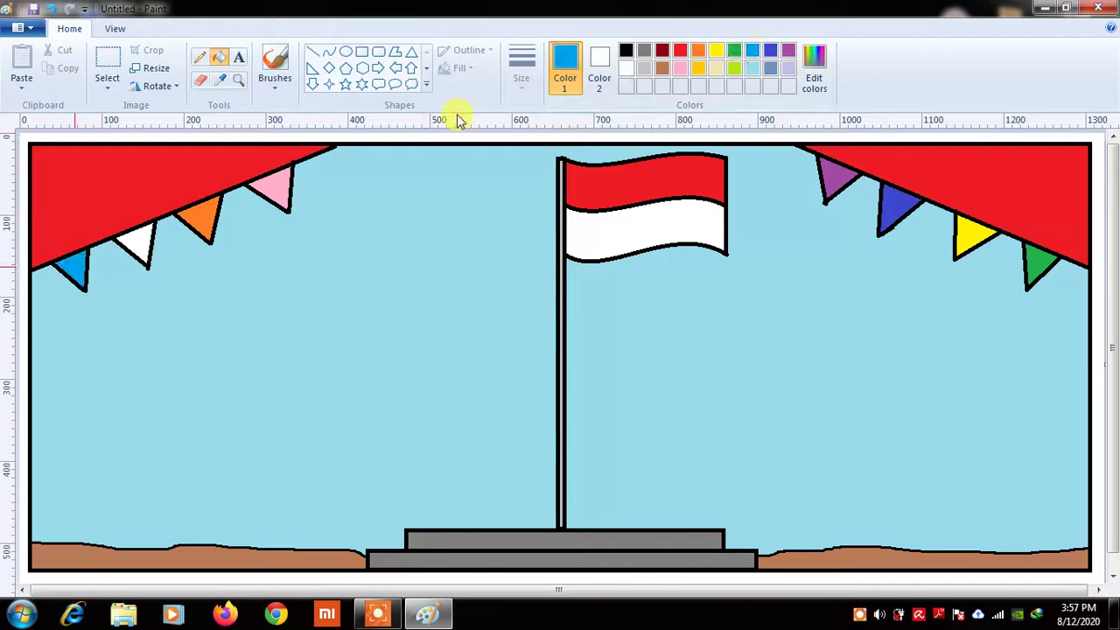
{"action": "left_click", "coordinate": [759, 50]}
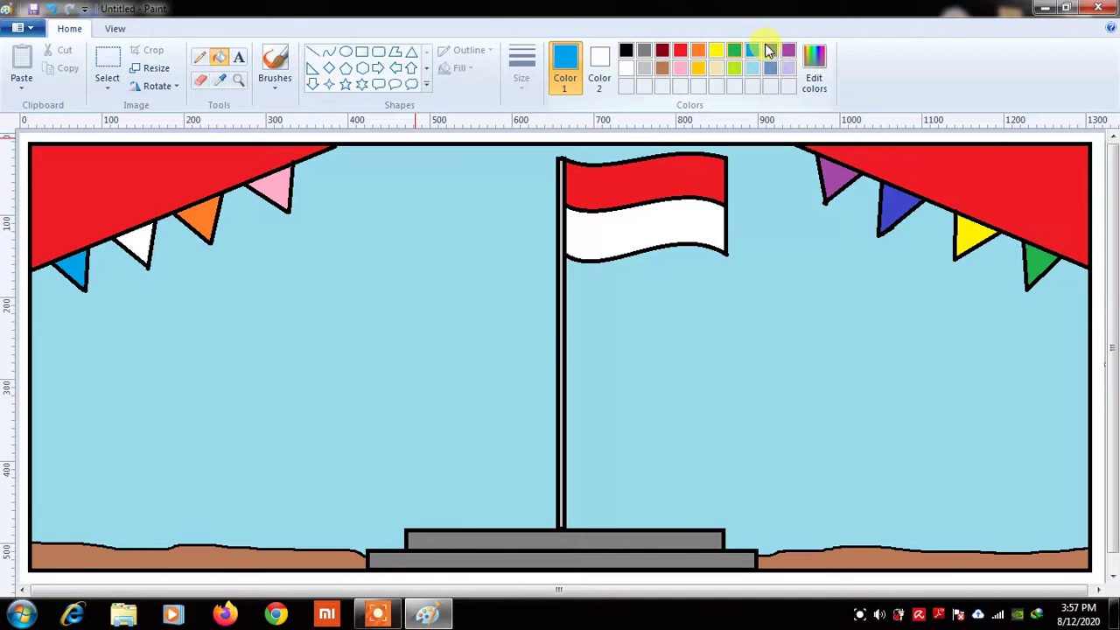
{"action": "left_click", "coordinate": [786, 50]}
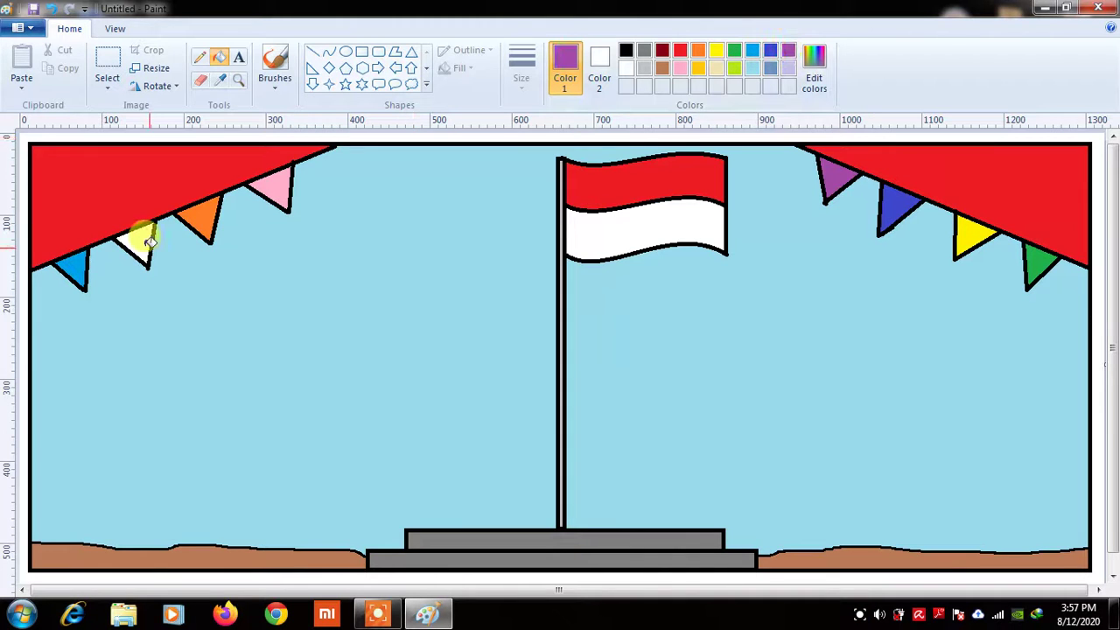
{"action": "left_click", "coordinate": [147, 244]}
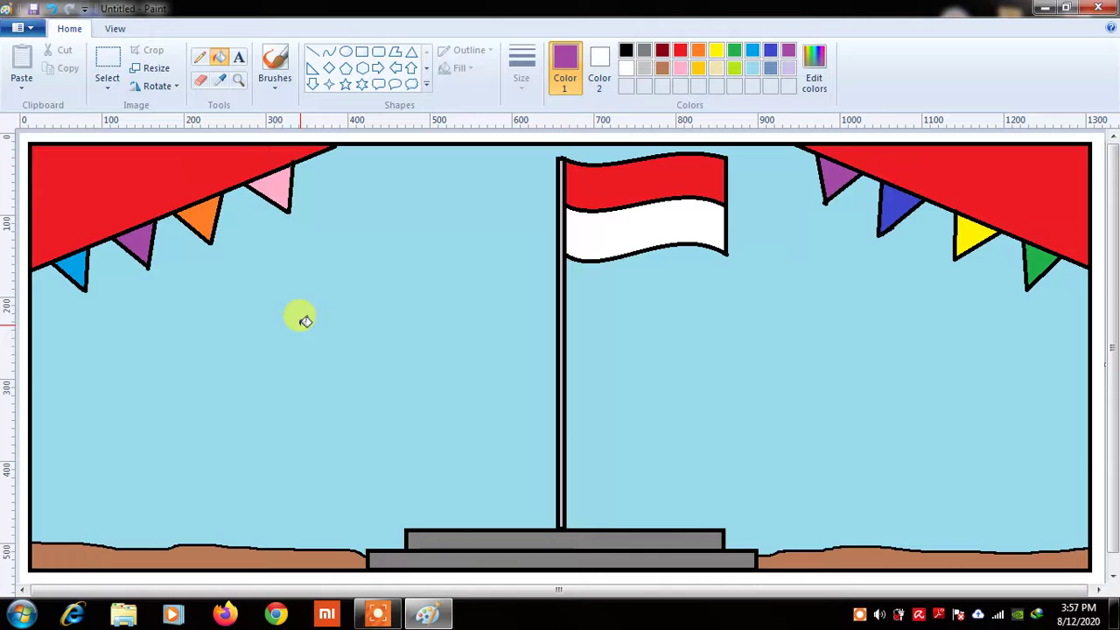
Add a text box in the sky left of the flagpole and enter DIRGAHAYU as its first line.
{"action": "left_click", "coordinate": [239, 57]}
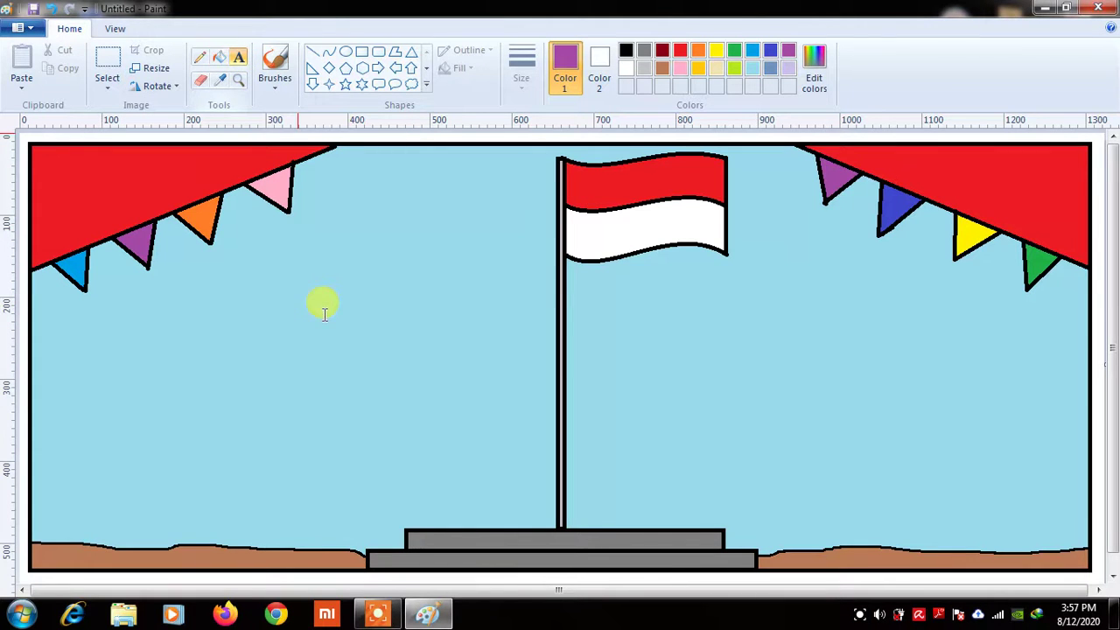
{"action": "left_click_drag", "start_coordinate": [230, 253], "coordinate": [527, 434]}
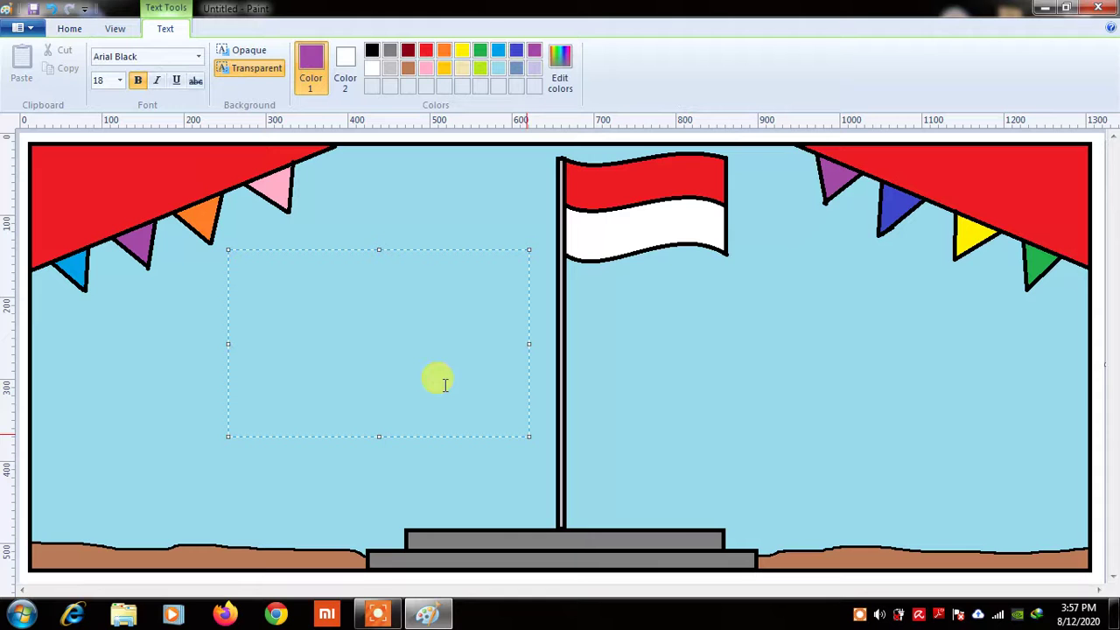
{"action": "type", "text": "Dir"}
{"action": "key", "text": "BackSpace"}
{"action": "key", "text": "BackSpace"}
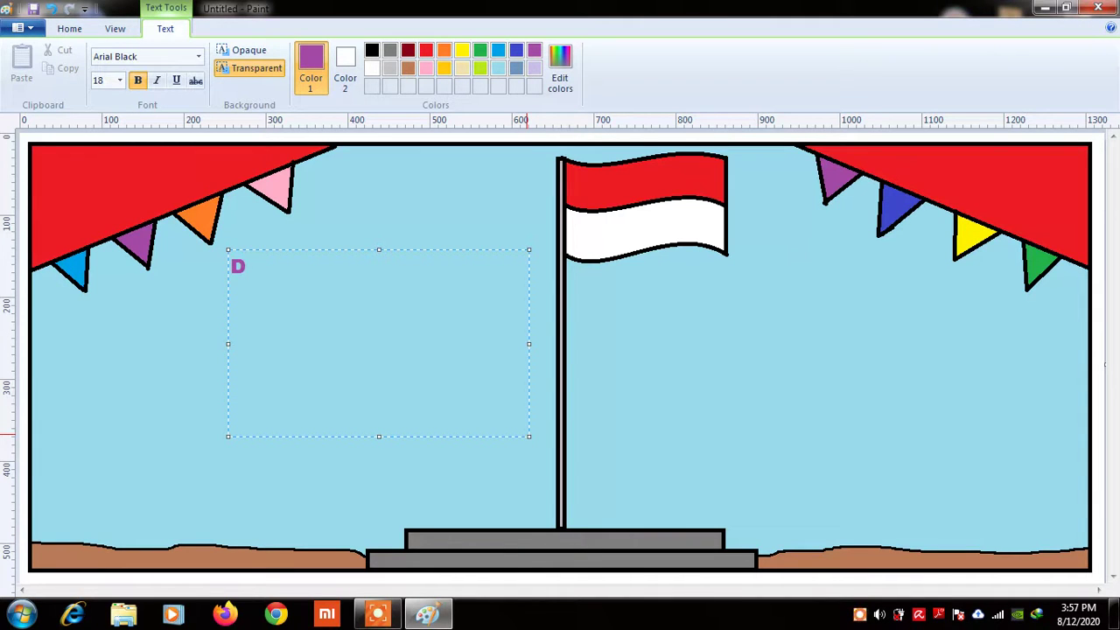
{"action": "type", "text": "IRGAHAYU"}
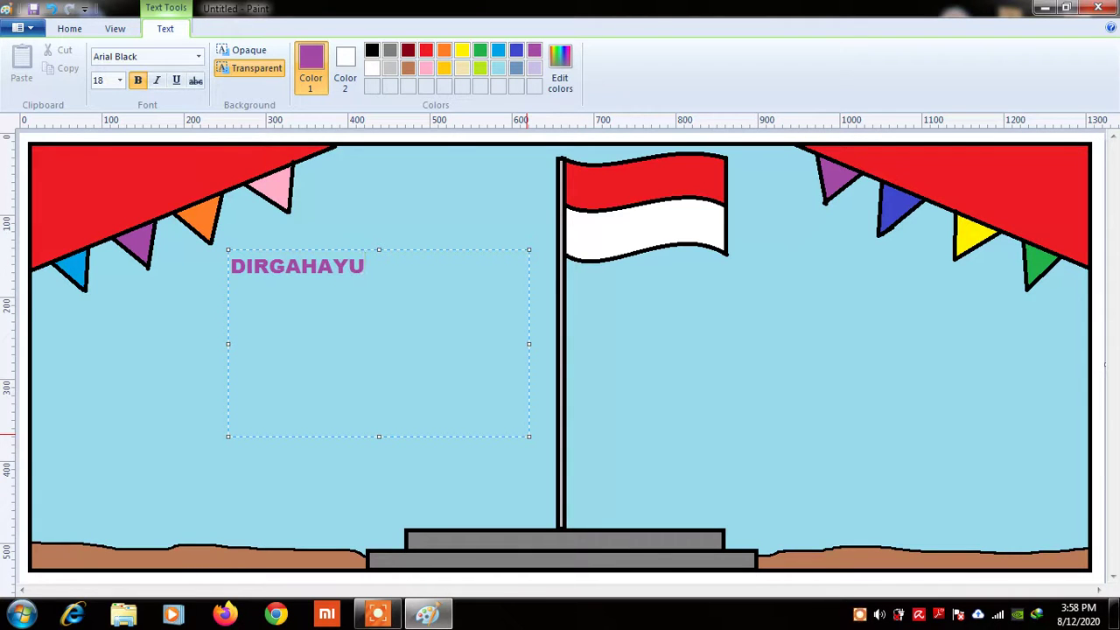
Add REPUBLIK and INDONESIA as the second and third lines of the text.
{"action": "key", "text": "Return"}
{"action": "type", "text": "REPU"}
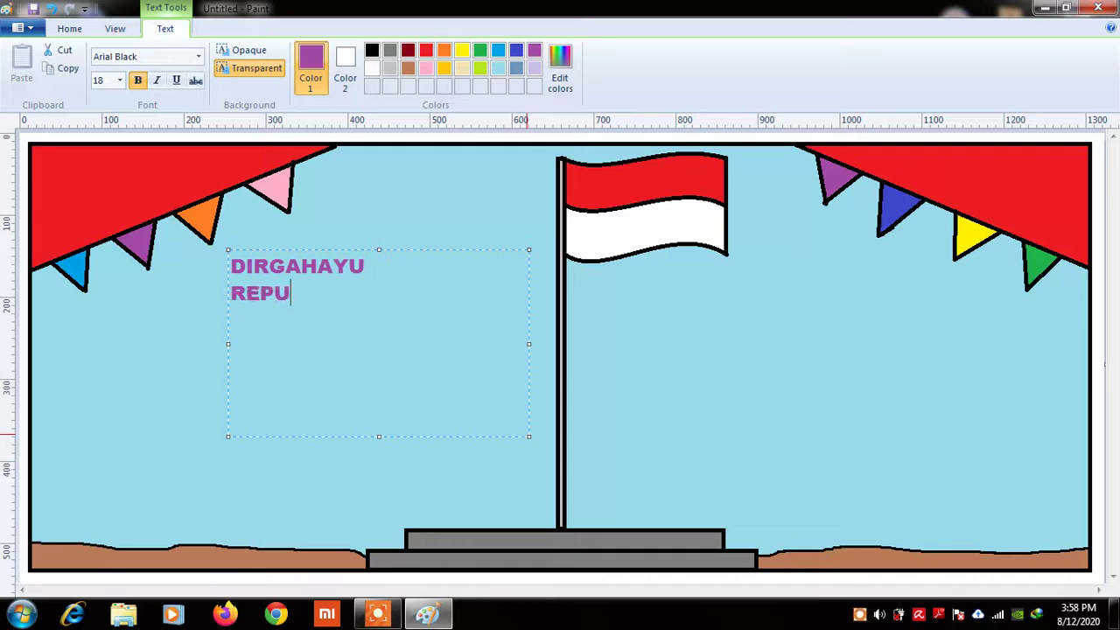
{"action": "type", "text": "BLIK"}
{"action": "key", "text": "Return"}
{"action": "type", "text": "INDON"}
{"action": "key", "text": "BackSpace"}
{"action": "key", "text": "BackSpace"}
{"action": "key", "text": "BackSpace"}
{"action": "key", "text": "BackSpace"}
{"action": "key", "text": "BackSpace"}
{"action": "key", "text": "ctrl+z"}
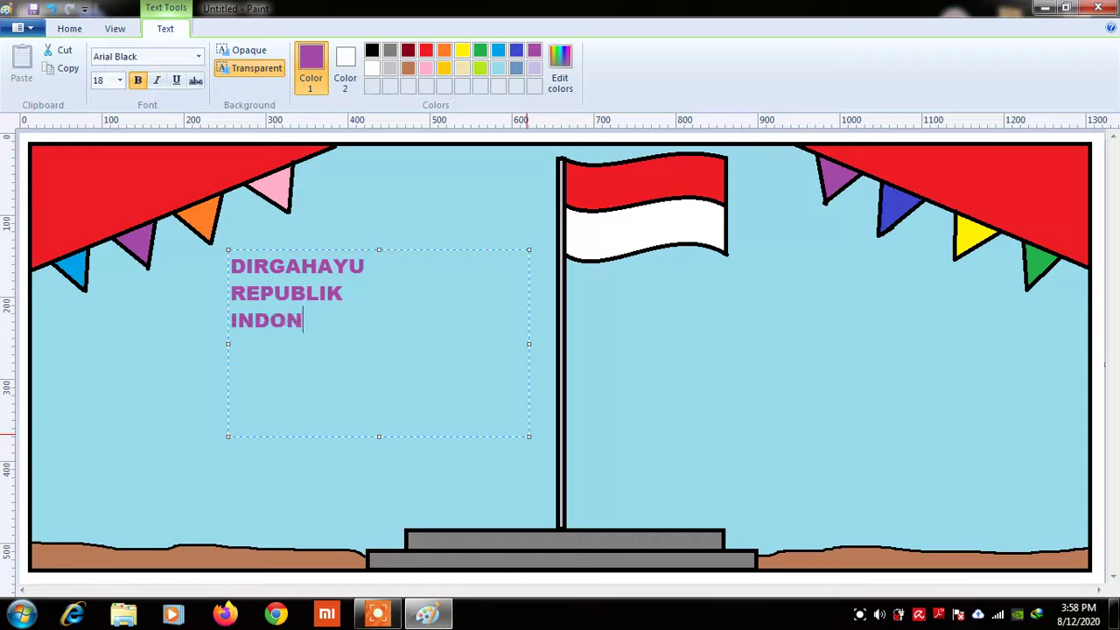
{"action": "type", "text": "ESIA"}
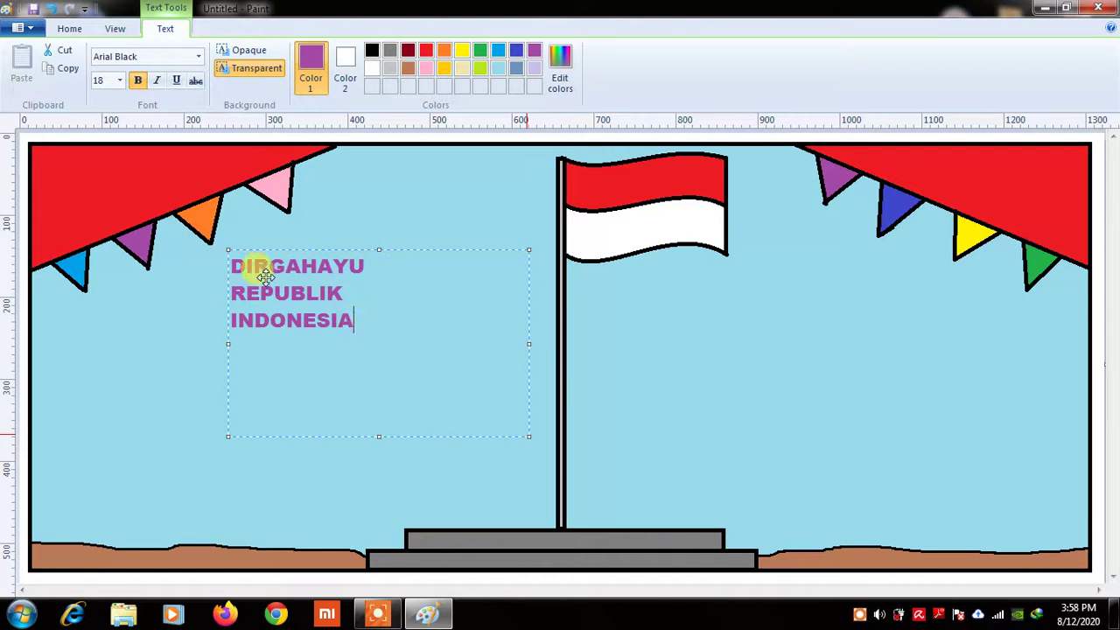
Change the whole three-line greeting to black at font size 36 and place it on the canvas.
{"action": "left_click_drag", "start_coordinate": [367, 325], "coordinate": [213, 254]}
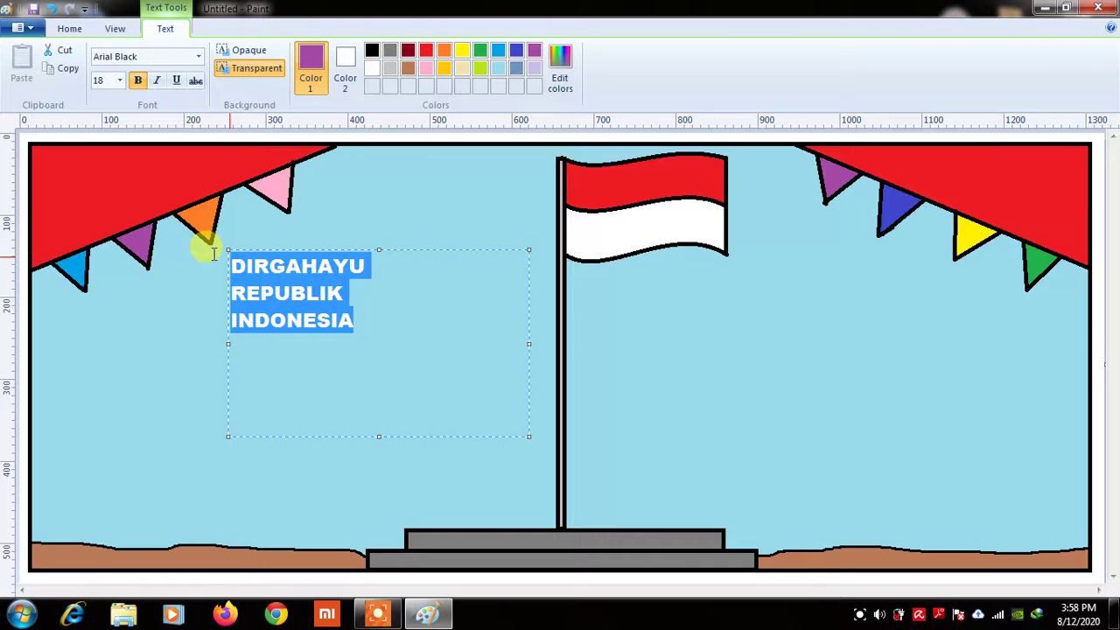
{"action": "left_click", "coordinate": [377, 52]}
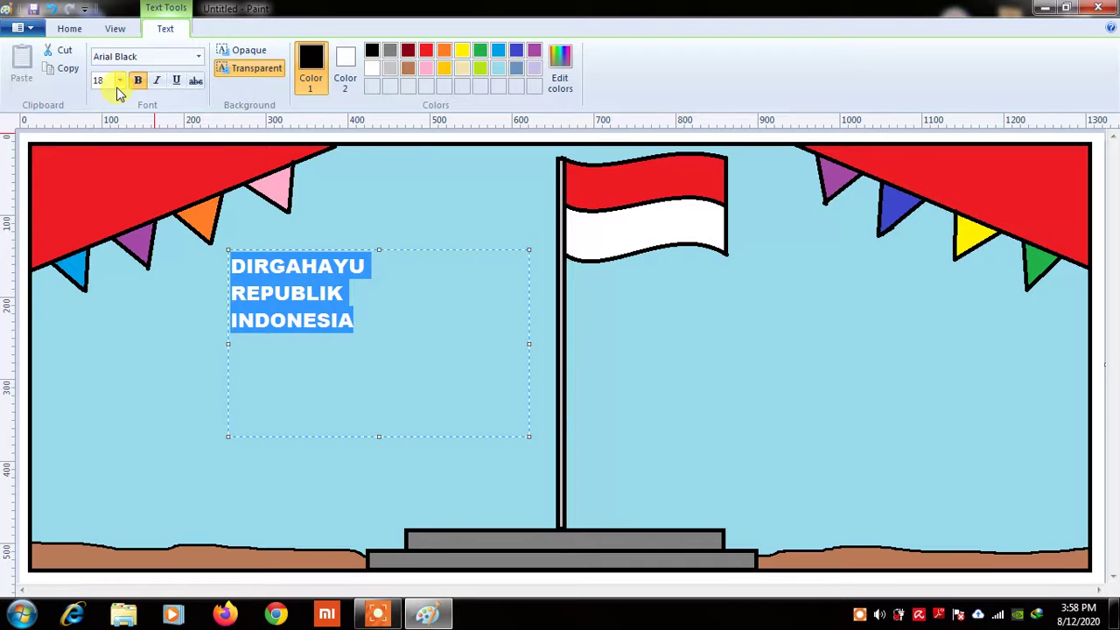
{"action": "left_click", "coordinate": [118, 84]}
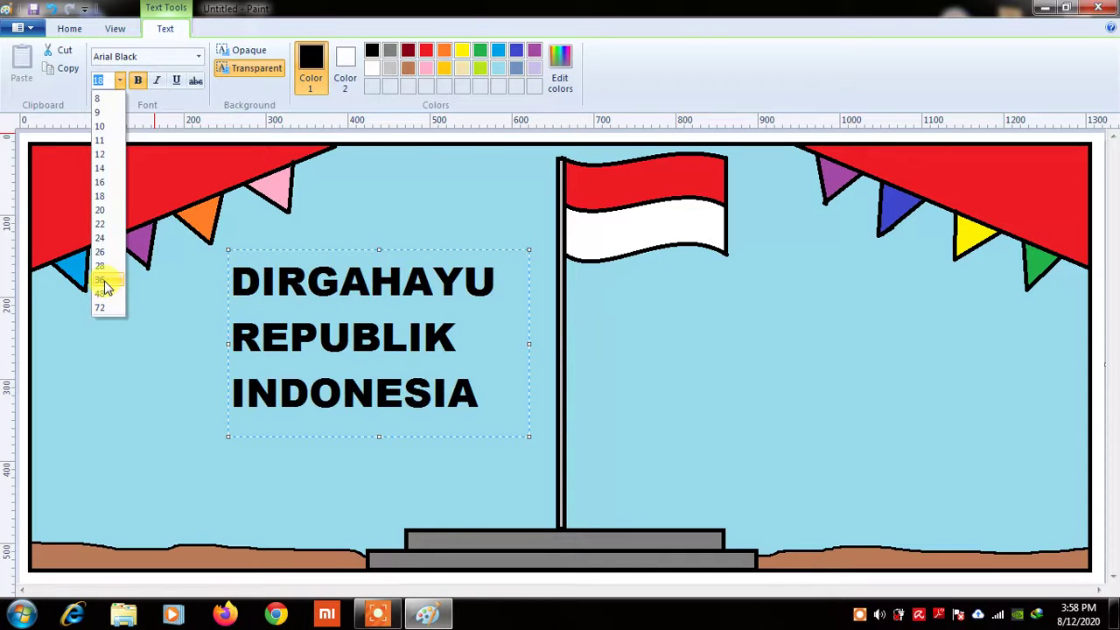
{"action": "left_click", "coordinate": [104, 281]}
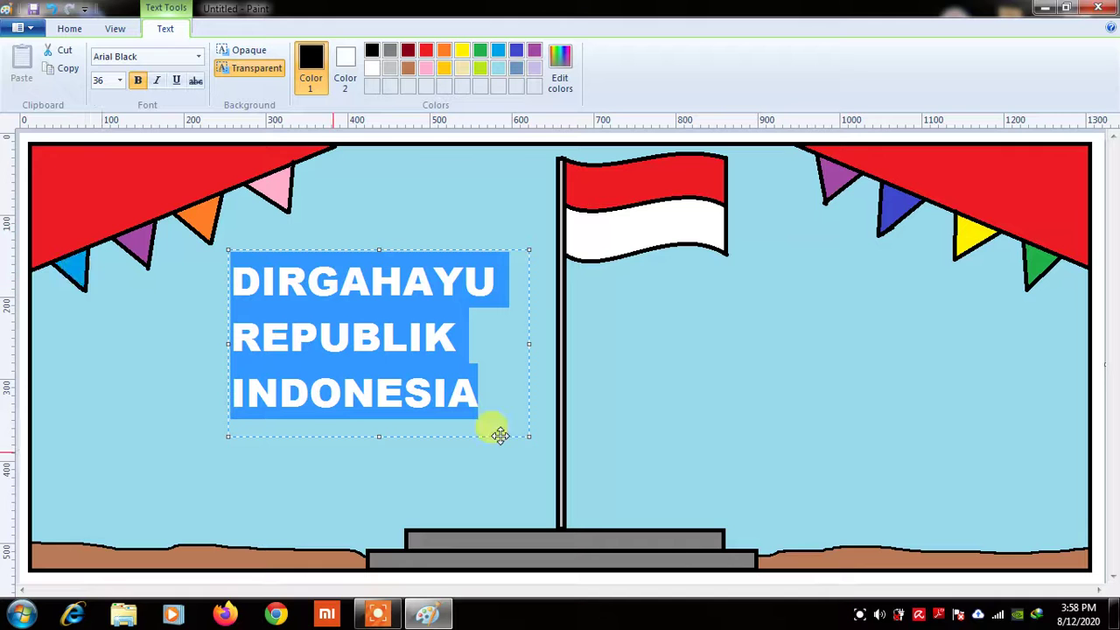
{"action": "left_click", "coordinate": [502, 198]}
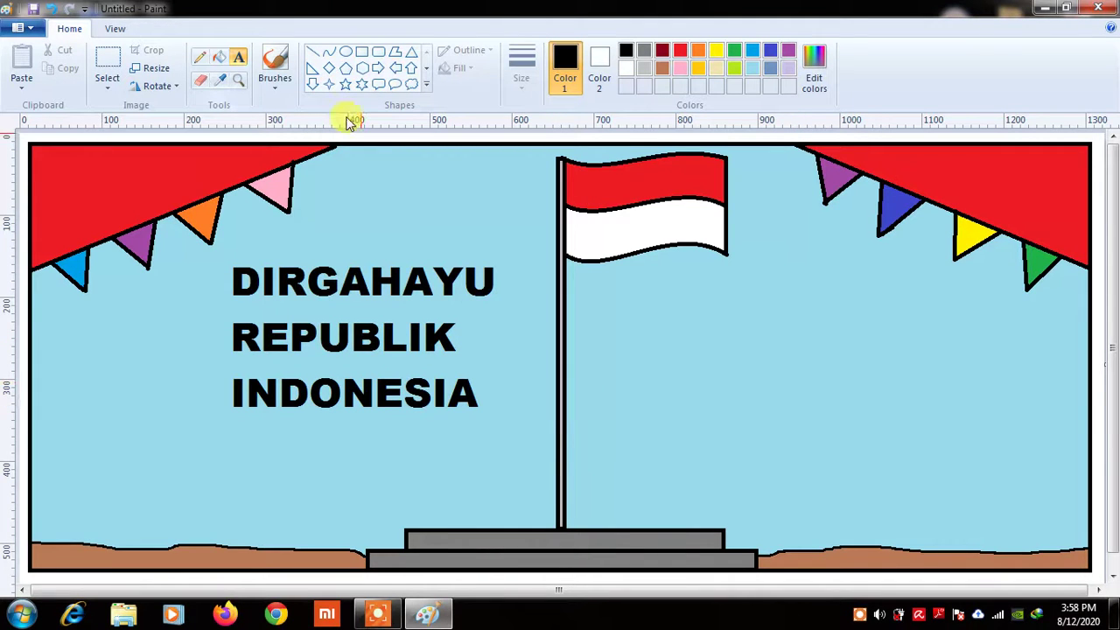
Add a text box at font size 18 in the sky right of the flagpole and enter "Nama :" followed by an underscore blank line.
{"action": "left_click_drag", "start_coordinate": [674, 388], "coordinate": [1092, 468]}
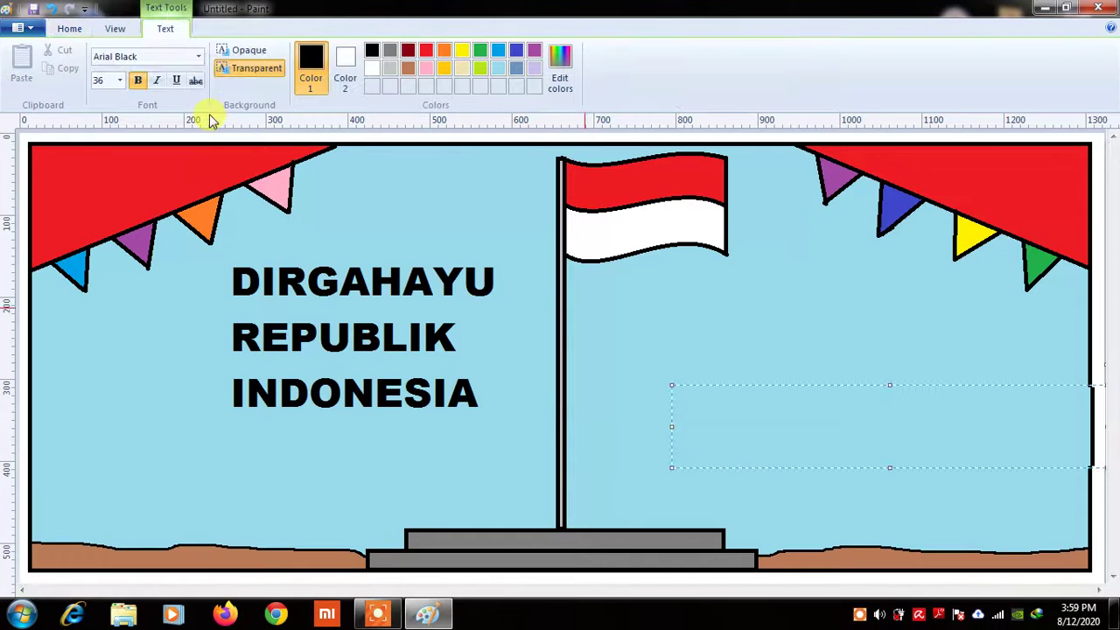
{"action": "left_click", "coordinate": [118, 81]}
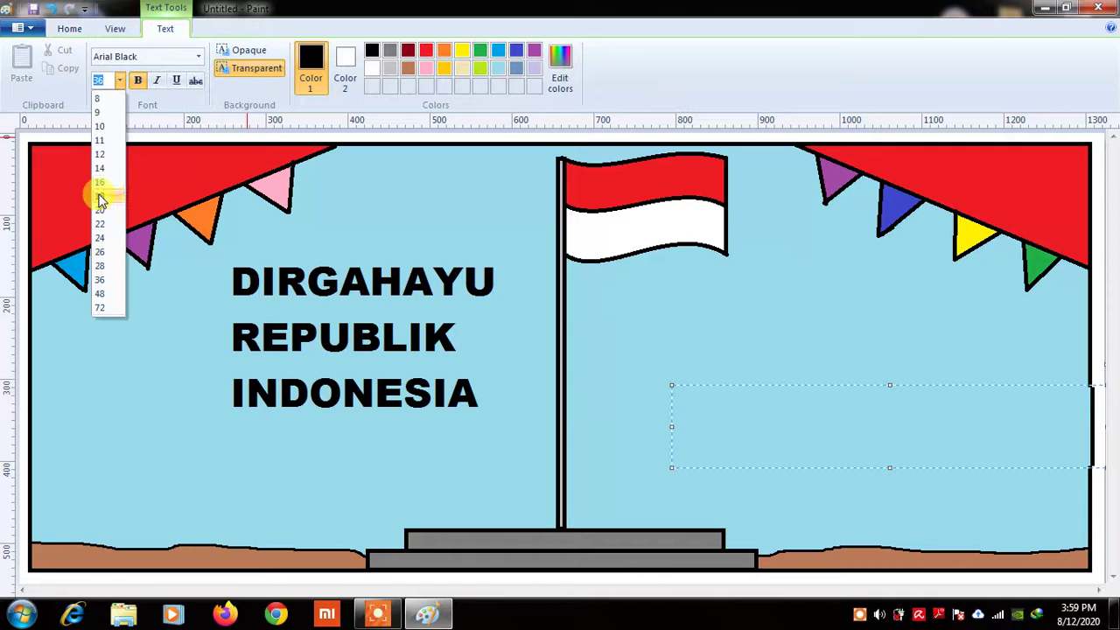
{"action": "left_click", "coordinate": [100, 197]}
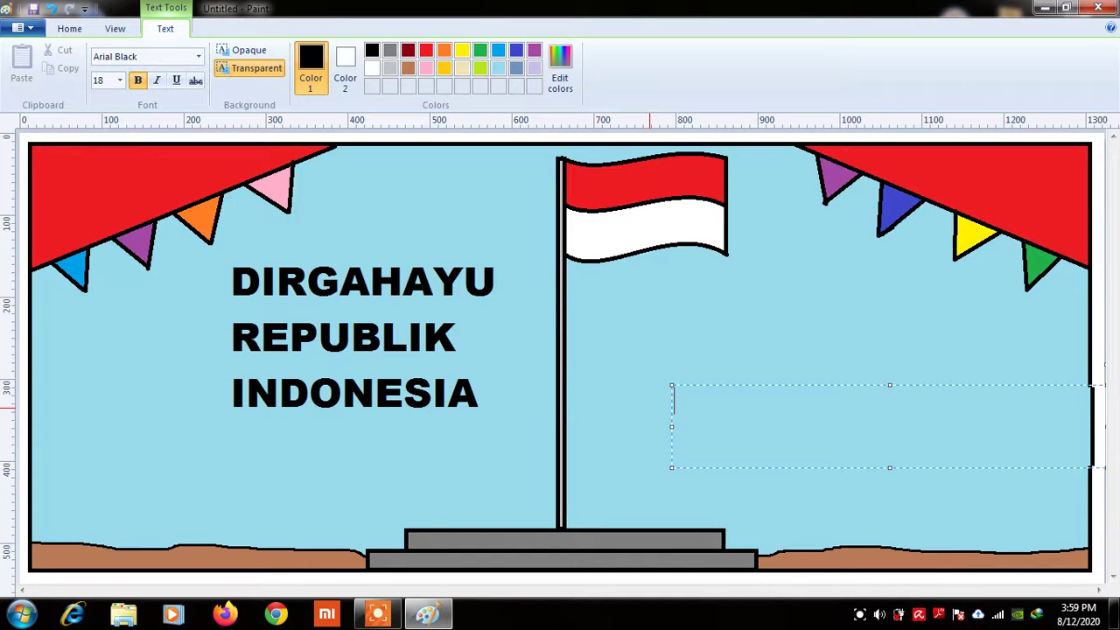
{"action": "type", "text": "naMA"}
{"action": "key", "text": "BackSpace"}
{"action": "key", "text": "BackSpace"}
{"action": "key", "text": "BackSpace"}
{"action": "key", "text": "BackSpace"}
{"action": "type", "text": "Nama :"}
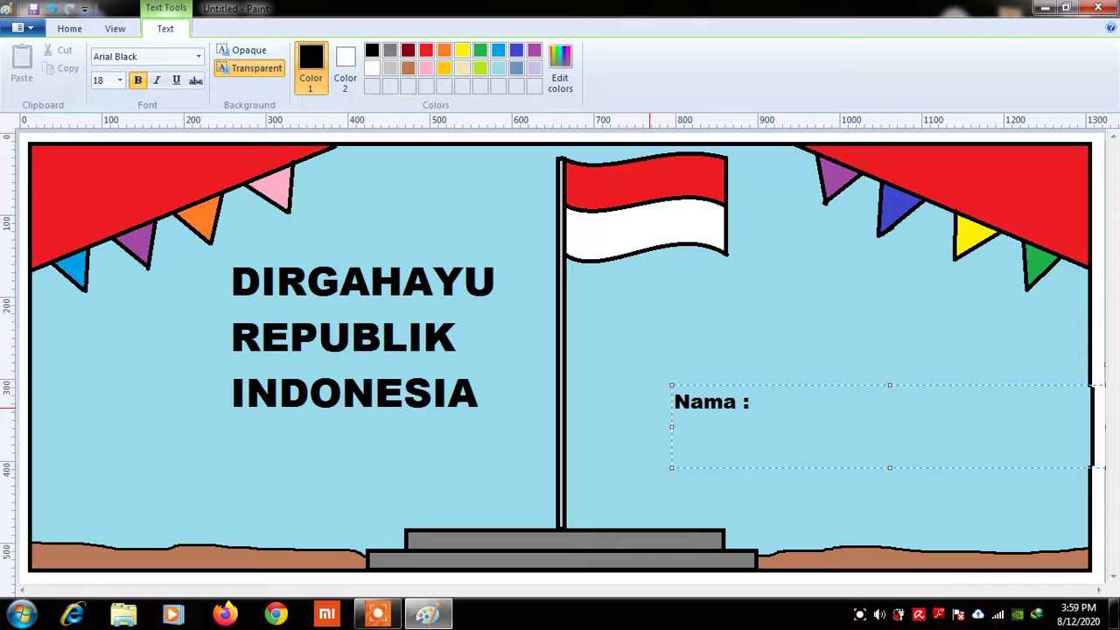
{"action": "type", "text": " ___________________"}
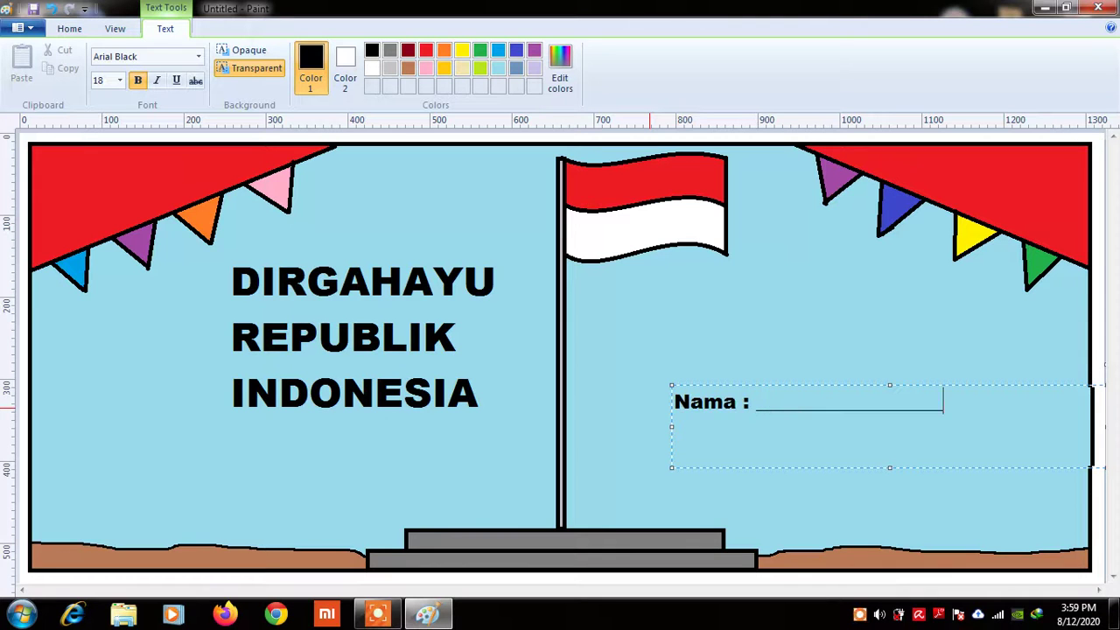
Add a second line reading "Kelas :" with an underscore blank as long as the one above.
{"action": "key", "text": "Return"}
{"action": "type", "text": "Kelas : _"}
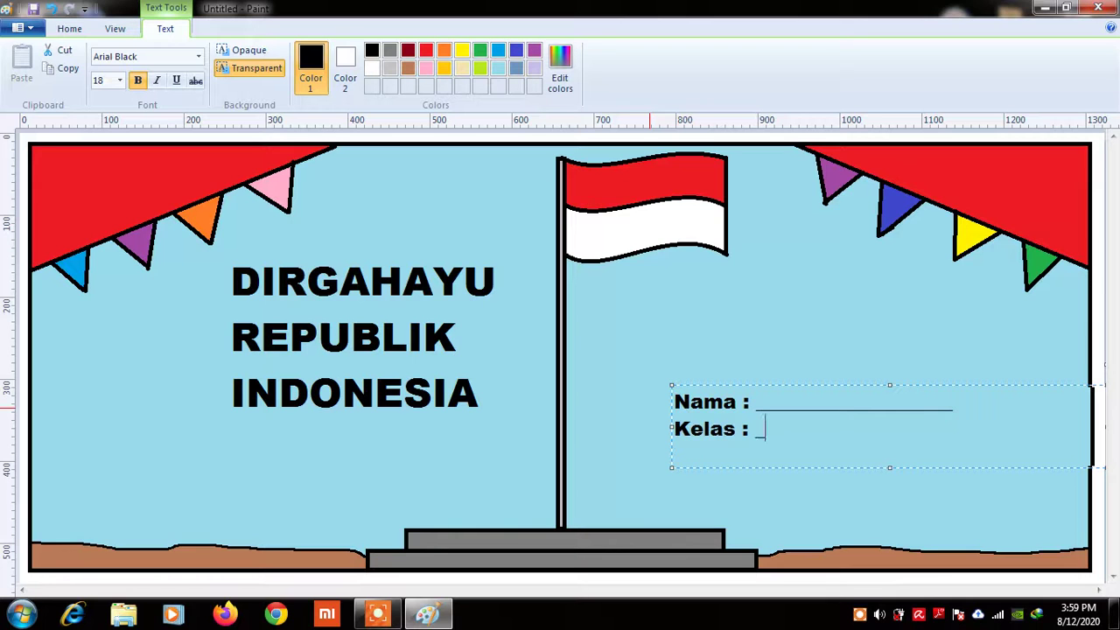
{"action": "type", "text": "__________________"}
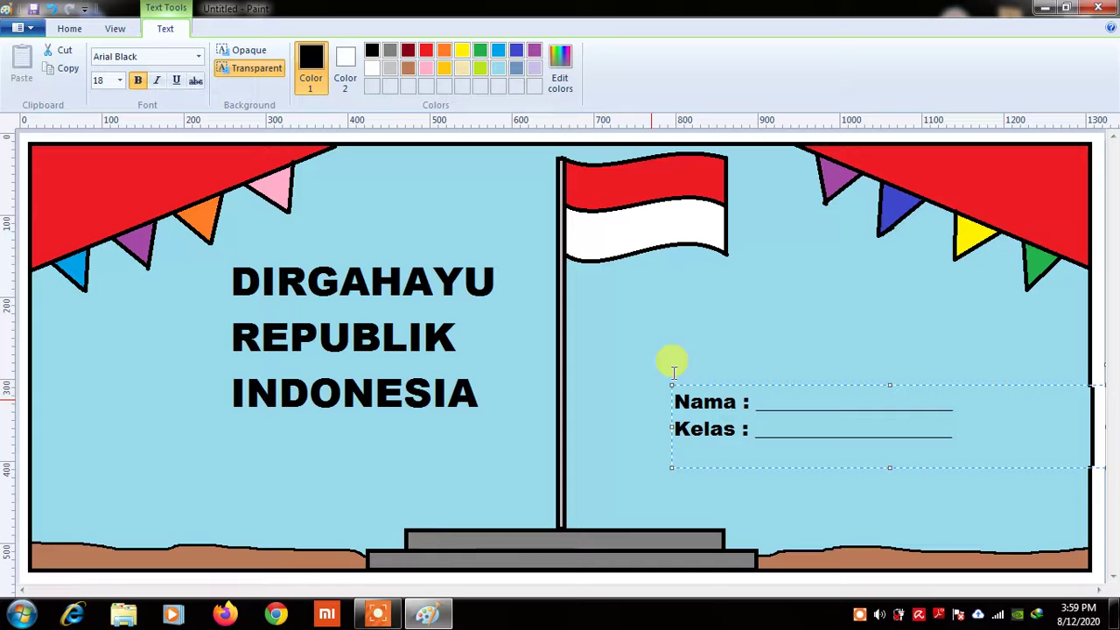
Move the Nama and Kelas text lower, shift its left edge slightly right, and place it on the canvas.
{"action": "left_click_drag", "start_coordinate": [813, 385], "coordinate": [793, 416]}
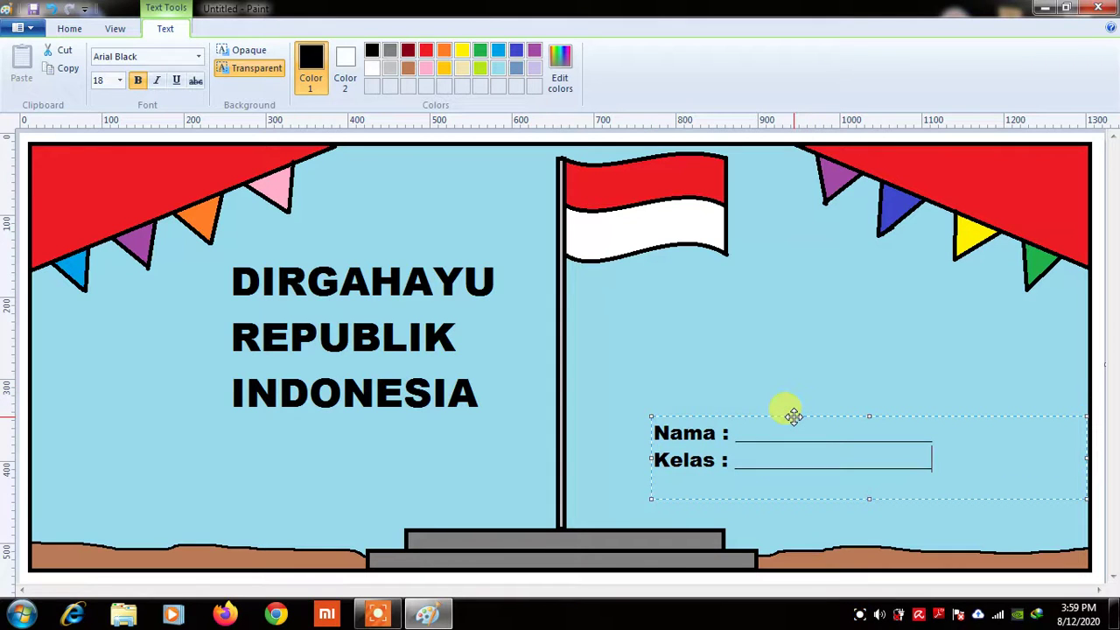
{"action": "left_click_drag", "start_coordinate": [666, 460], "coordinate": [672, 461]}
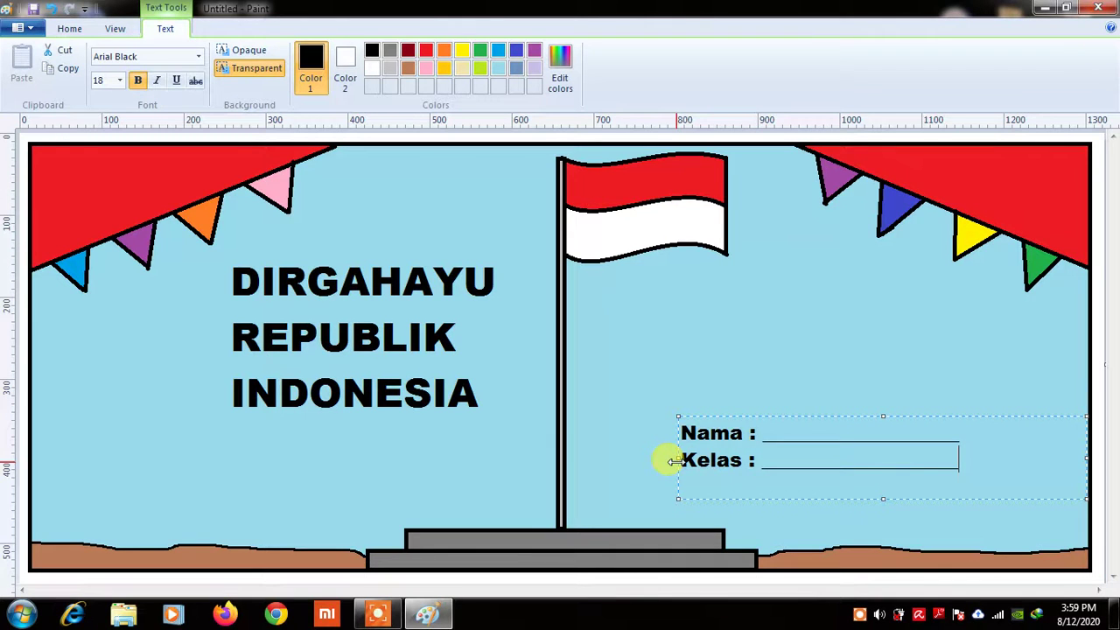
{"action": "left_click", "coordinate": [795, 324]}
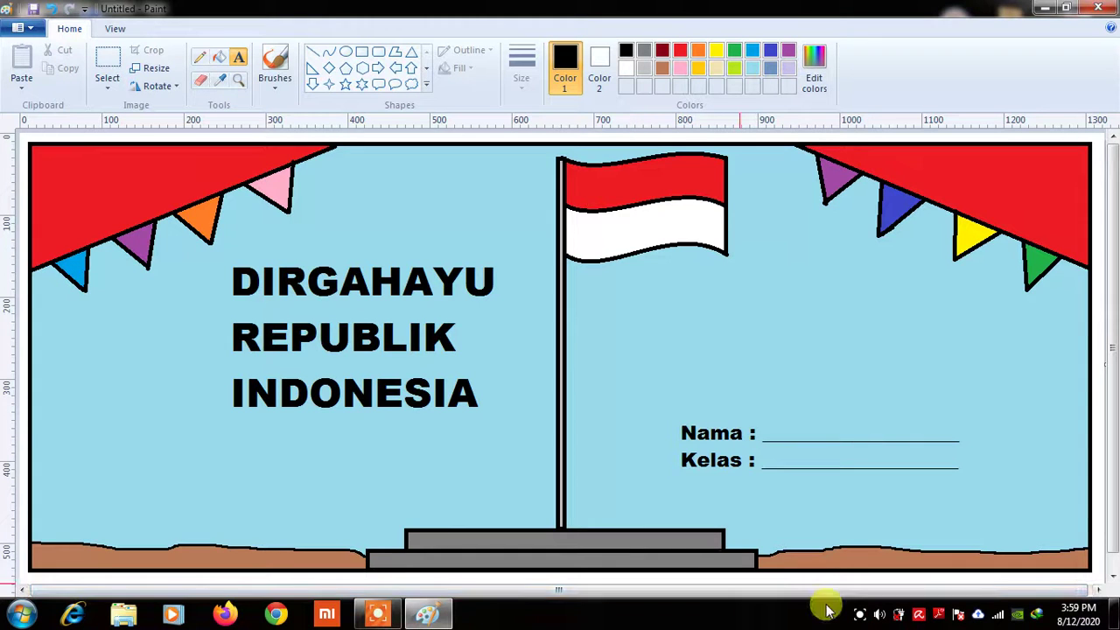
{"action": "left_click", "coordinate": [860, 615]}
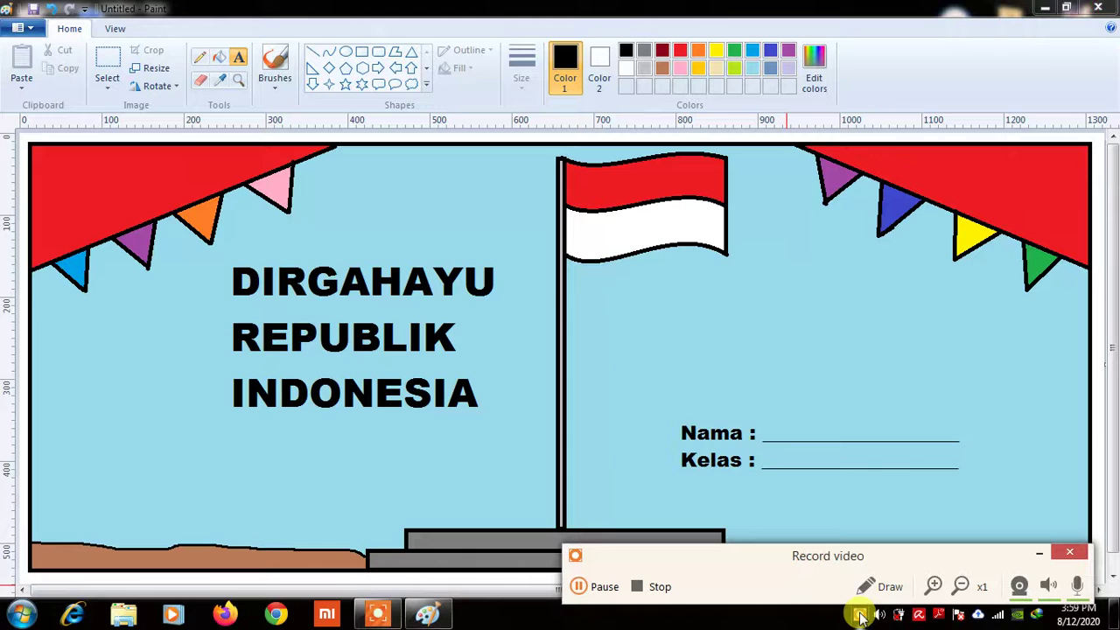